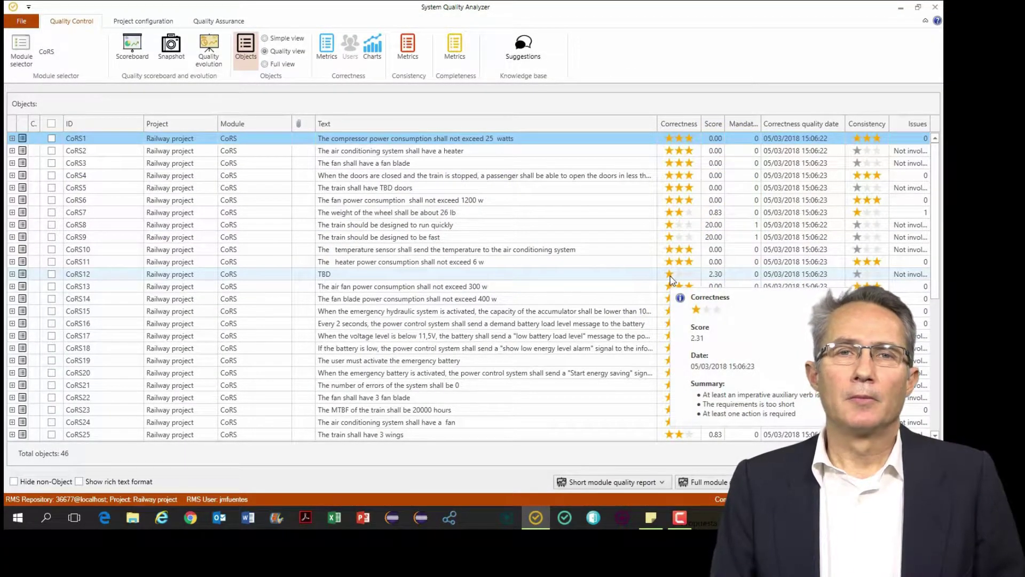
Open requirement CoRS9's editor and check its R14 Ambiguity - Pronouns metric
mouse_move(674, 243)
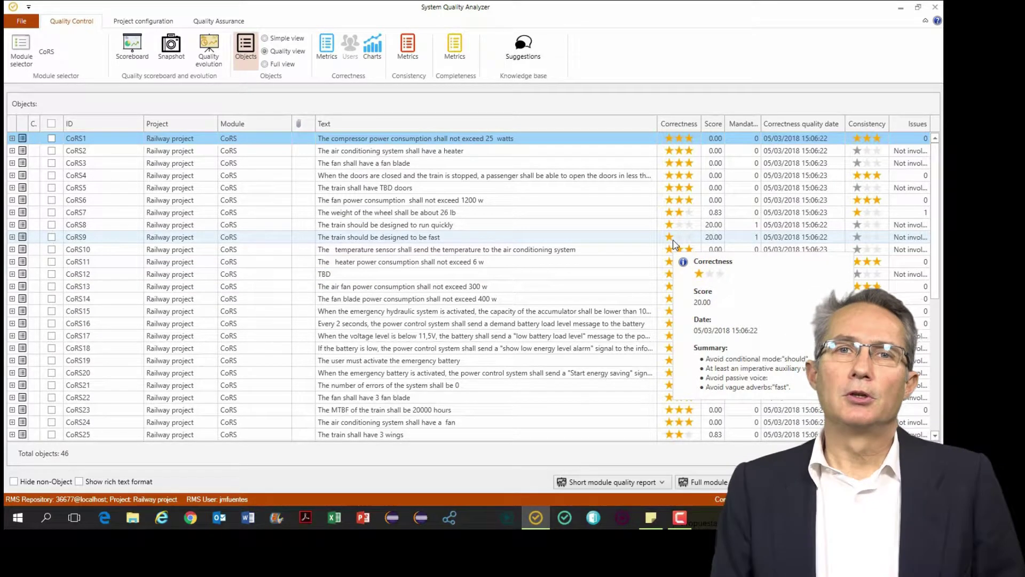
left_click(406, 237)
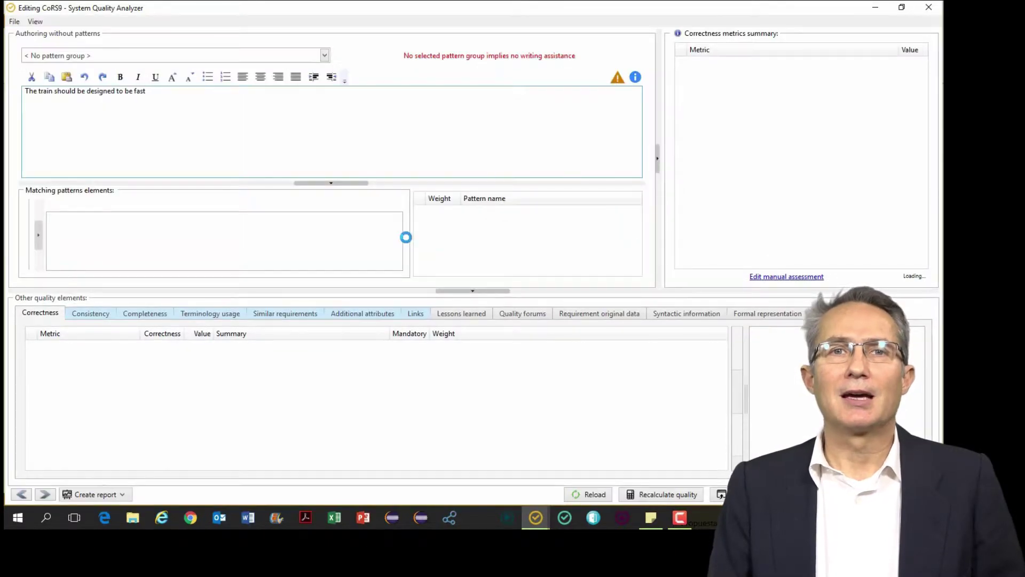
left_click(134, 416)
scroll(135, 382, "down", 1)
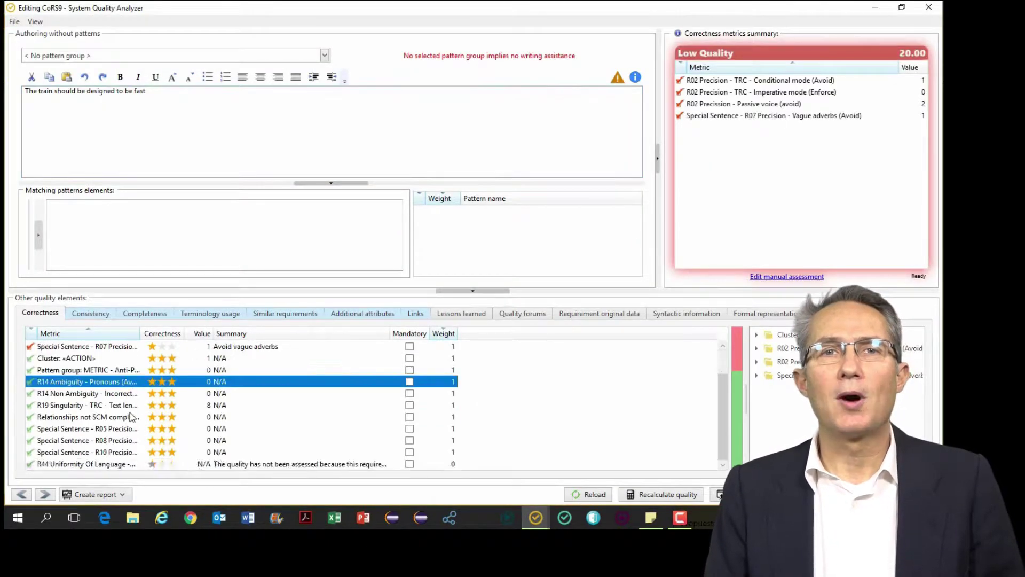
scroll(135, 381, "up", 1)
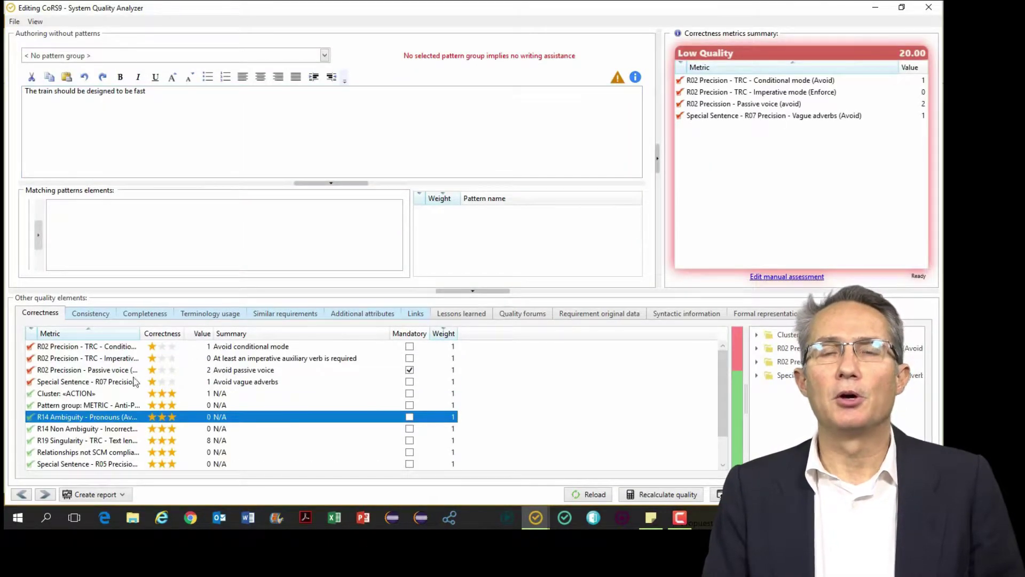
Reveal the words flagged by the Conditional mode, Passive voice and Vague adverbs metrics
left_click(807, 82)
left_click(761, 104)
left_click(769, 115)
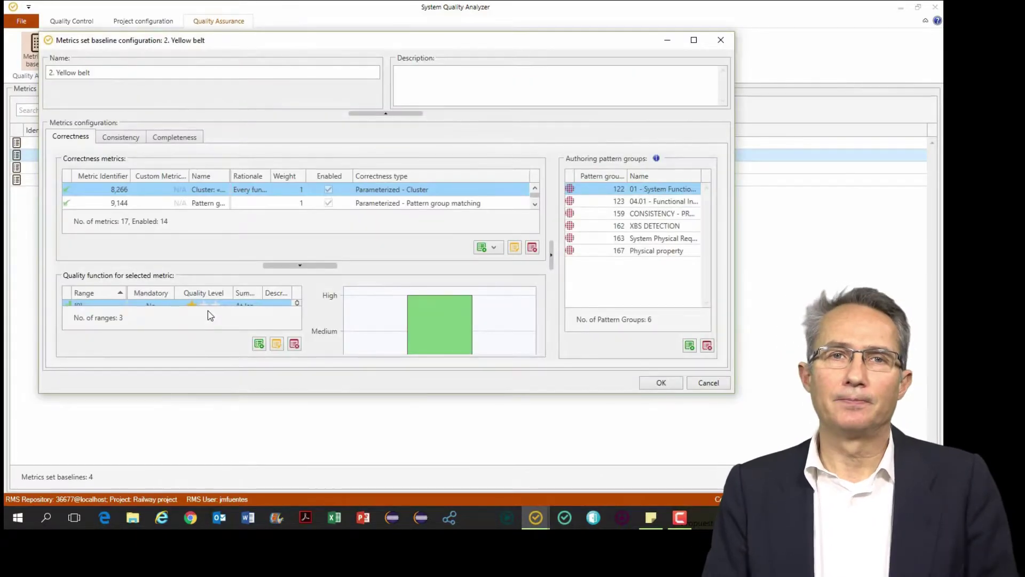
Maximize the Yellow belt baseline dialog and browse the Add new metric options without adding one
left_click(691, 39)
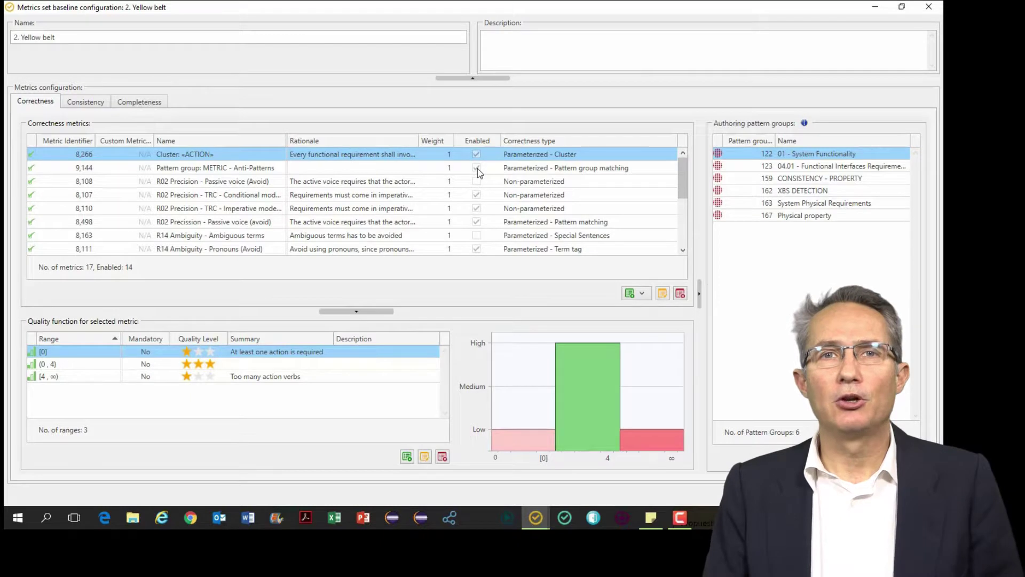
right_click(414, 194)
right_click(363, 213)
mouse_move(436, 220)
mouse_move(494, 223)
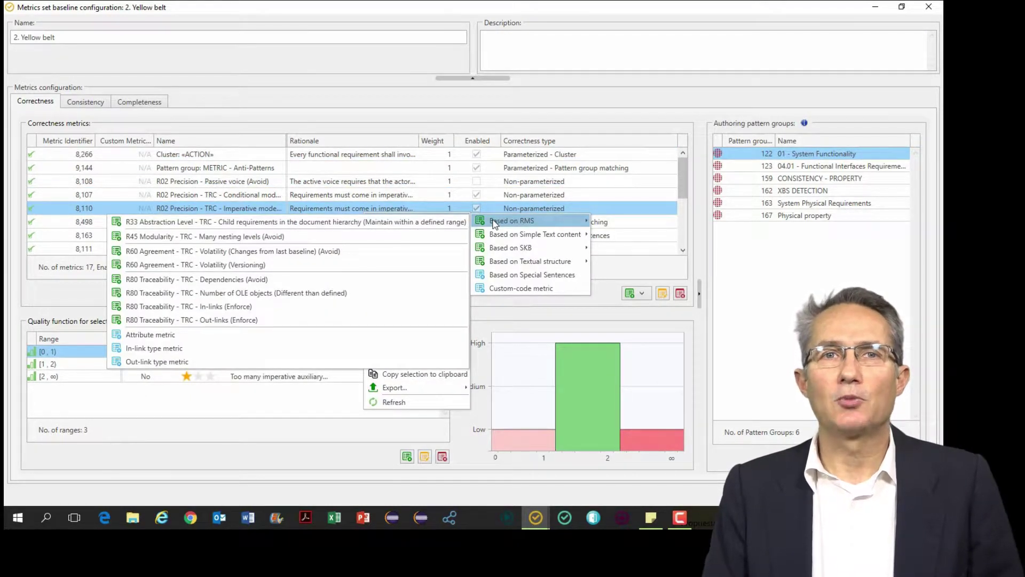
left_click(361, 169)
Filter the Enabled column to checked metrics, collapse the quality function panel, and select metric 9,144
left_click(489, 139)
left_click(507, 191)
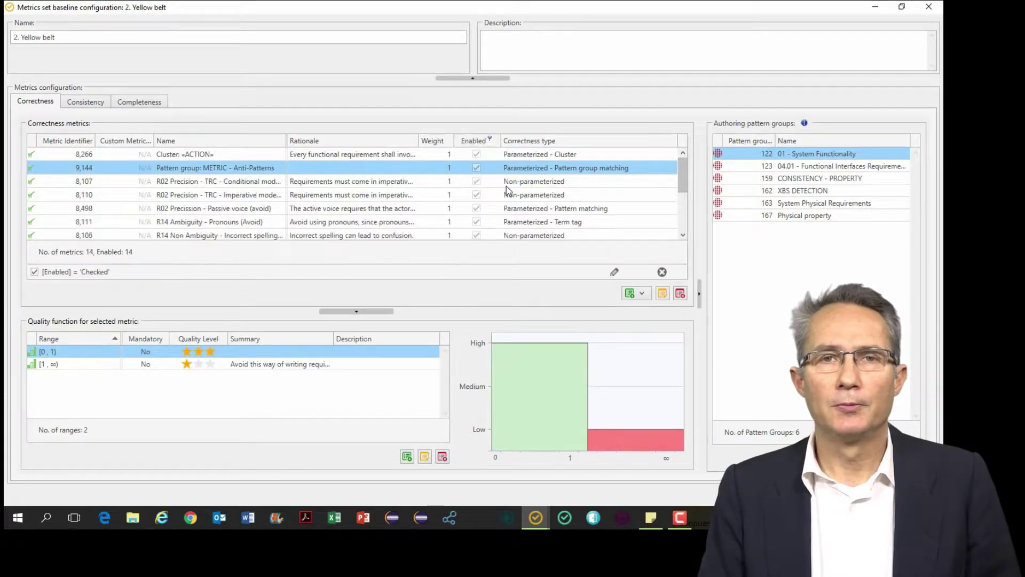
left_click(356, 311)
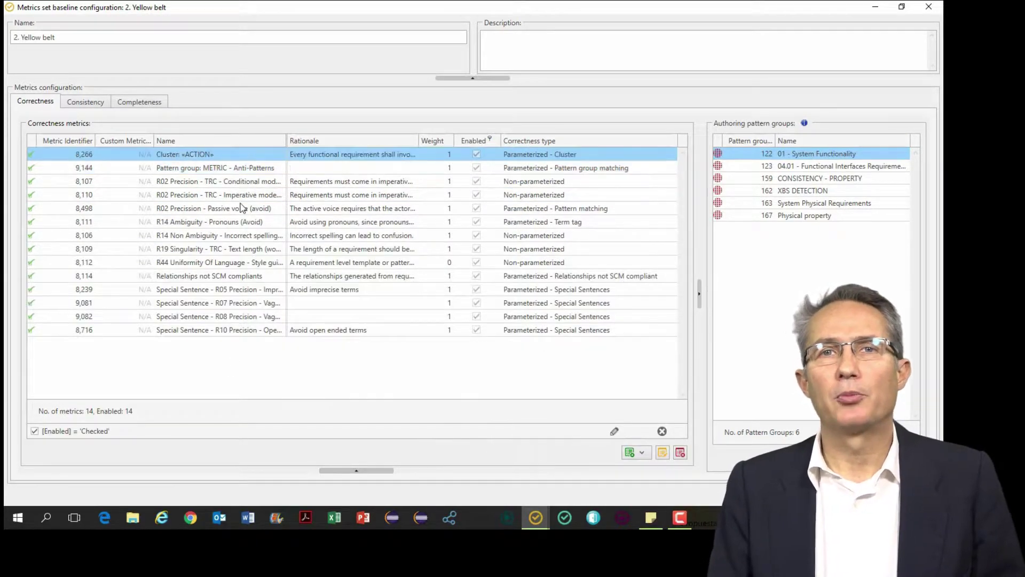
left_click(236, 169)
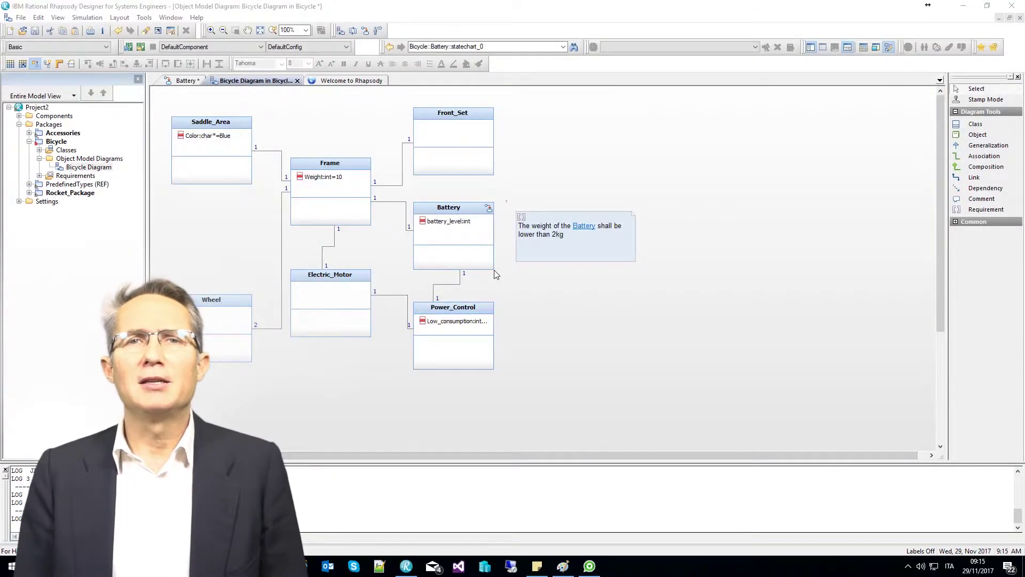
Draw a requirement right of Power_Control on the Bicycle Diagram reading 'example of requirement'
left_click(488, 210)
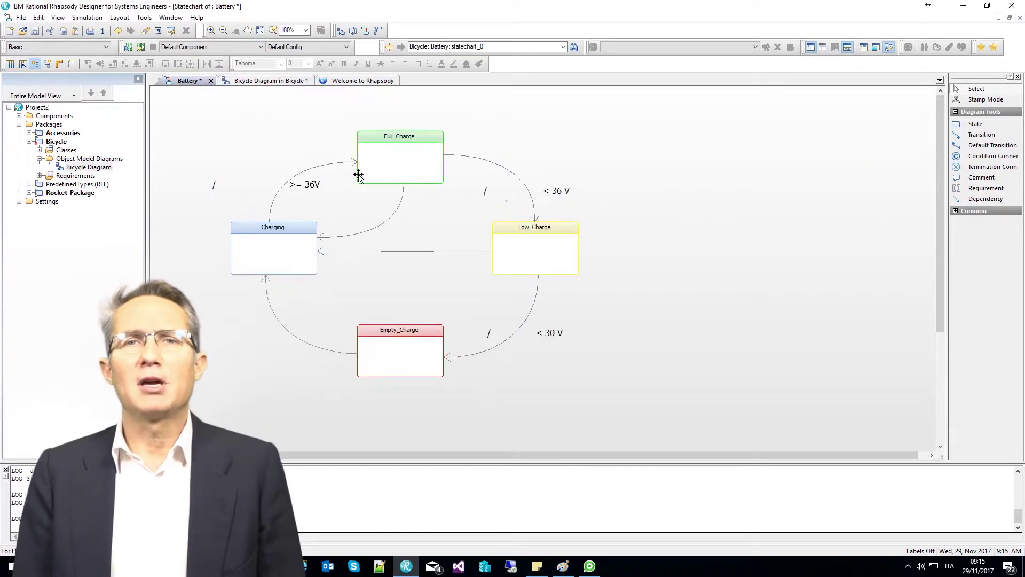
left_click(252, 83)
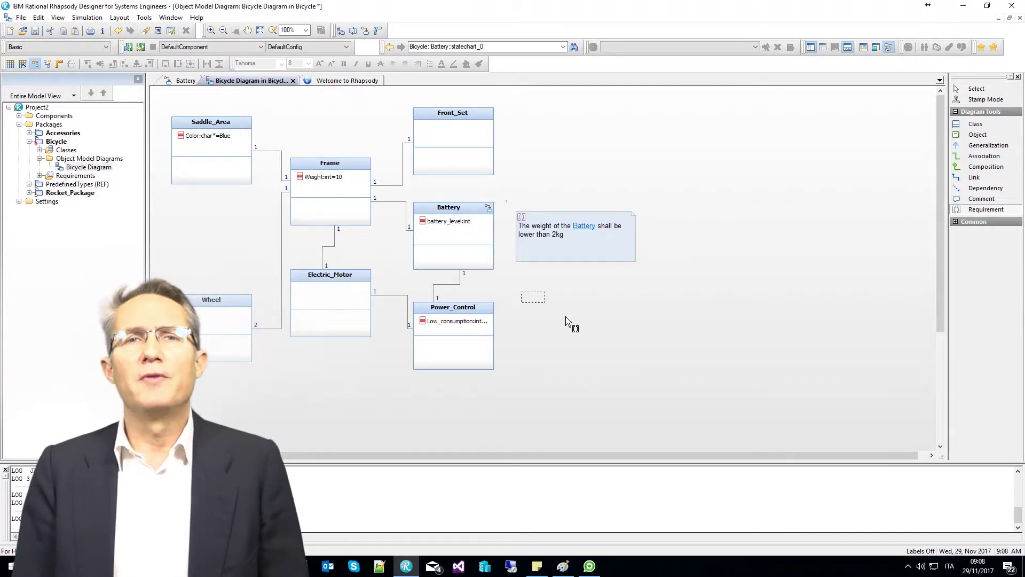
mouse_move(566, 316)
left_mouse_down()
mouse_move(653, 349)
mouse_move(646, 340)
left_mouse_up()
type("example of re")
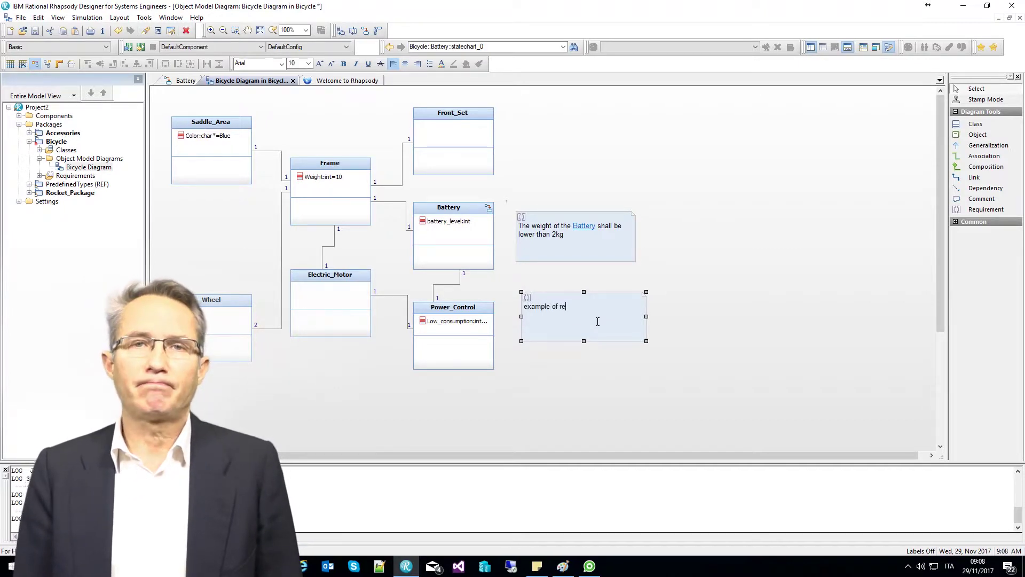
type("quirement")
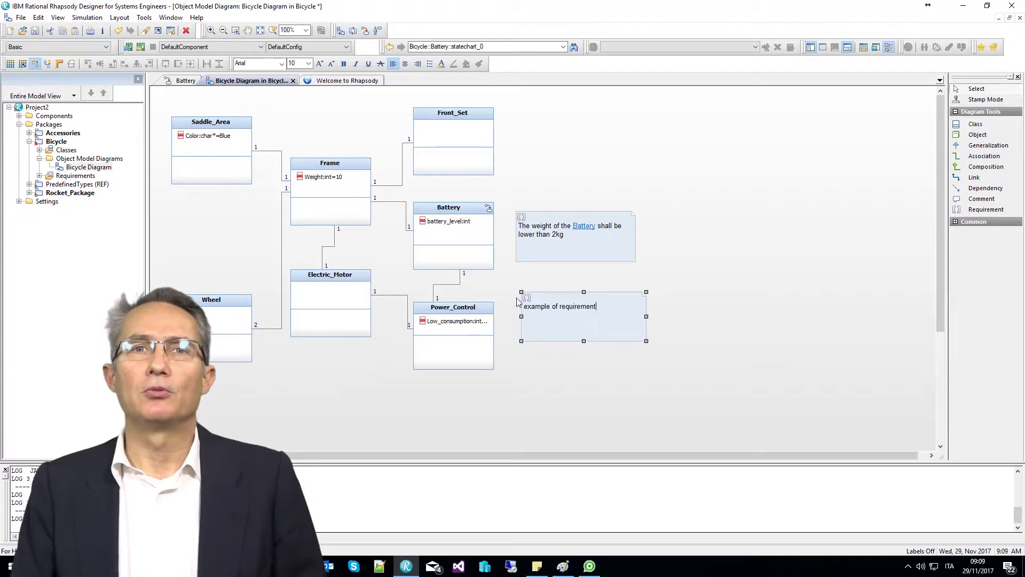
left_click(552, 345)
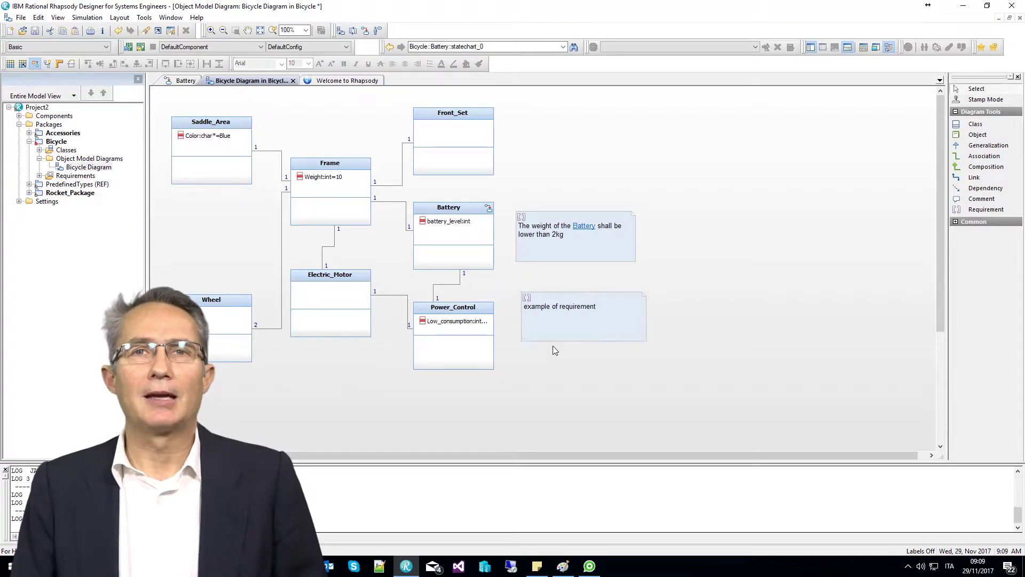
Edit the new requirement with RAT smart authoring using the P&G Complete pattern
right_click(553, 293)
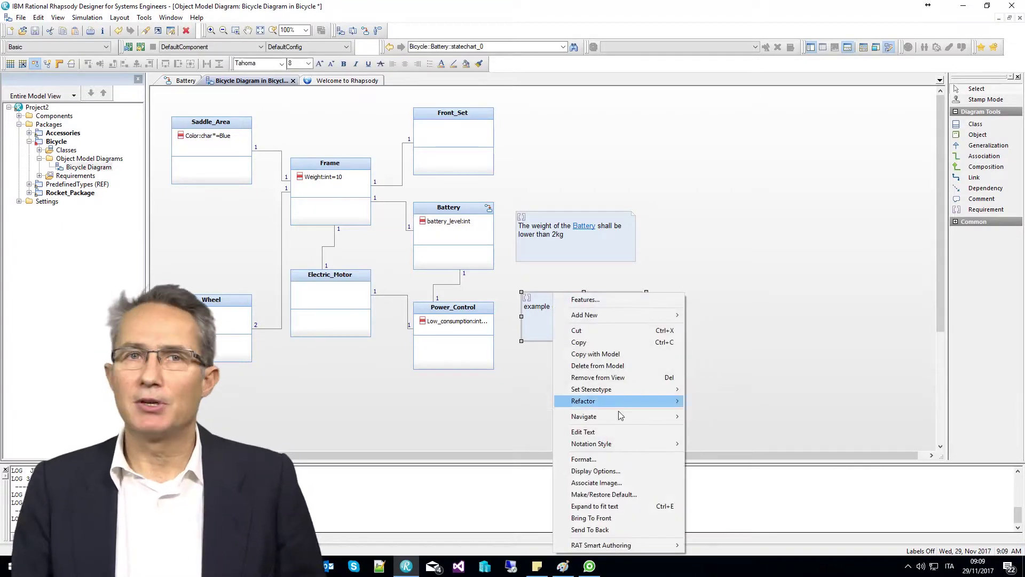
mouse_move(581, 550)
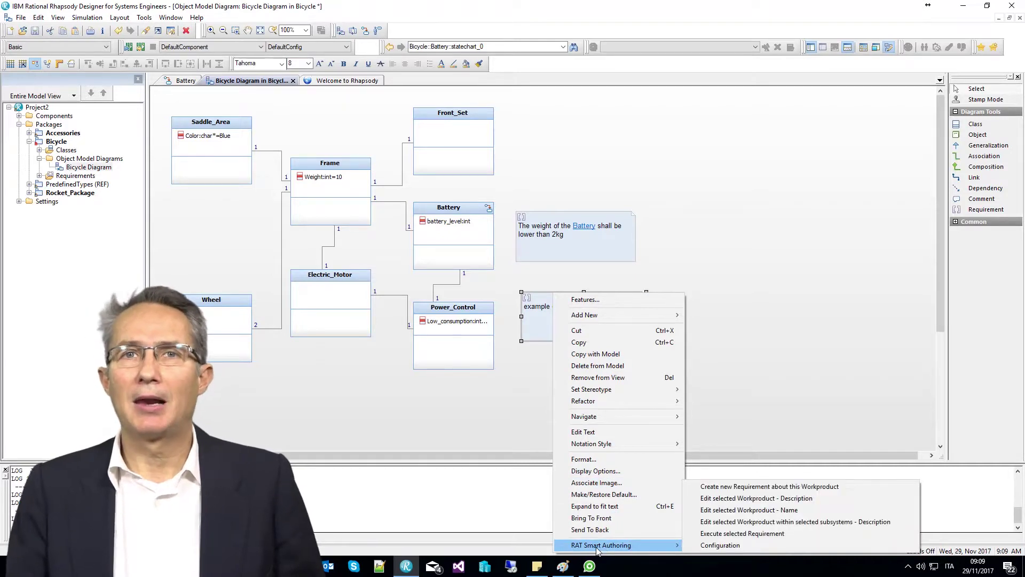
left_click(735, 499)
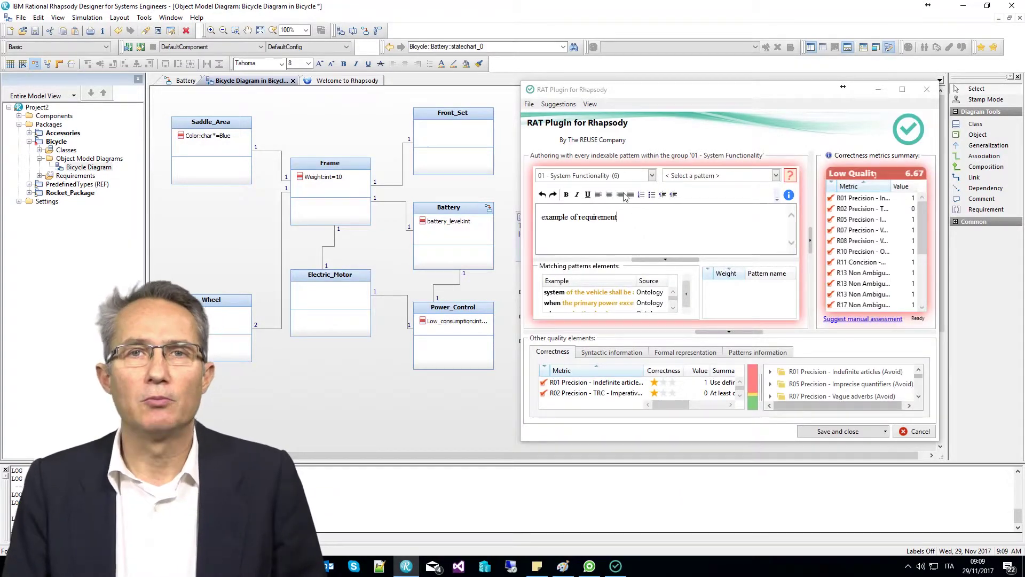
left_click_drag(620, 217, 539, 217)
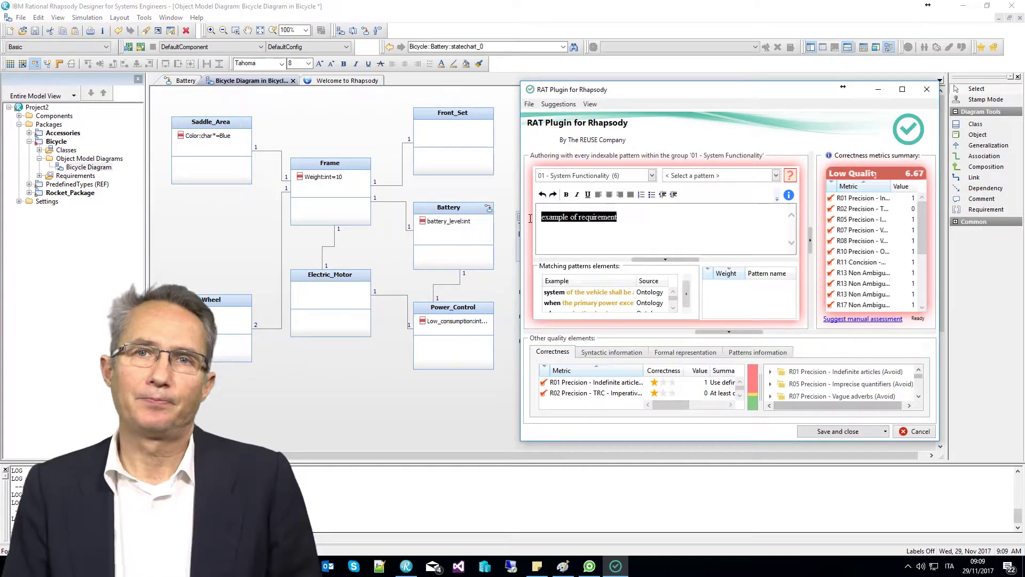
left_click(652, 175)
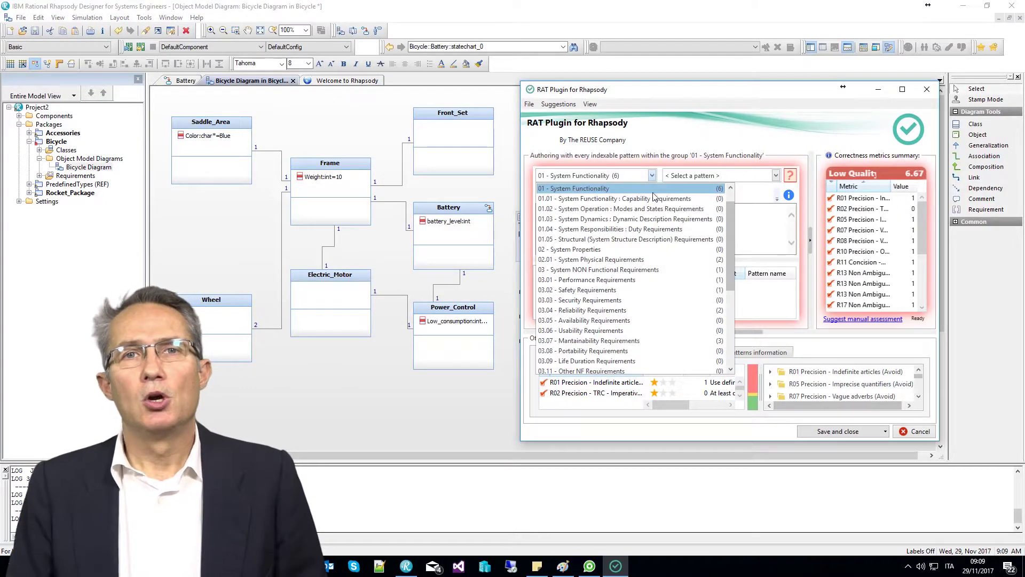
scroll(649, 273, "down", 5)
left_click(649, 350)
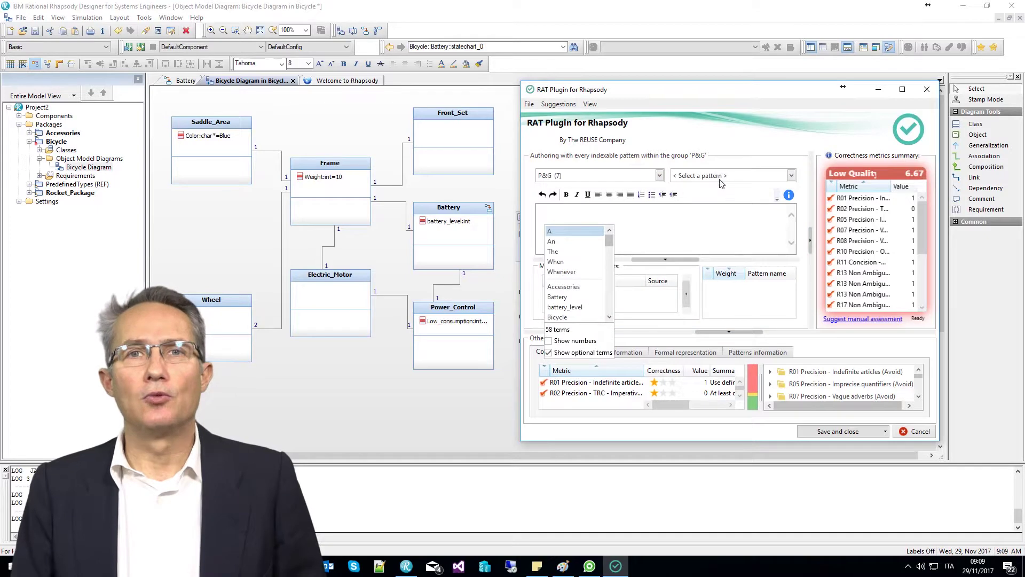
left_click(720, 178)
left_click(718, 219)
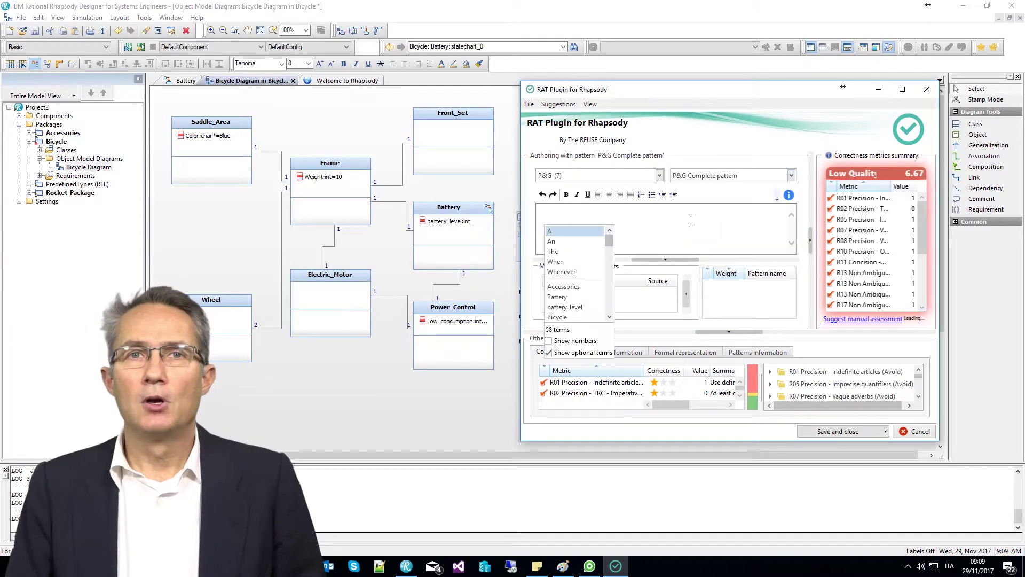
Compose the opening clause 'when the Battery is in Low_Charge state'
left_click(574, 262)
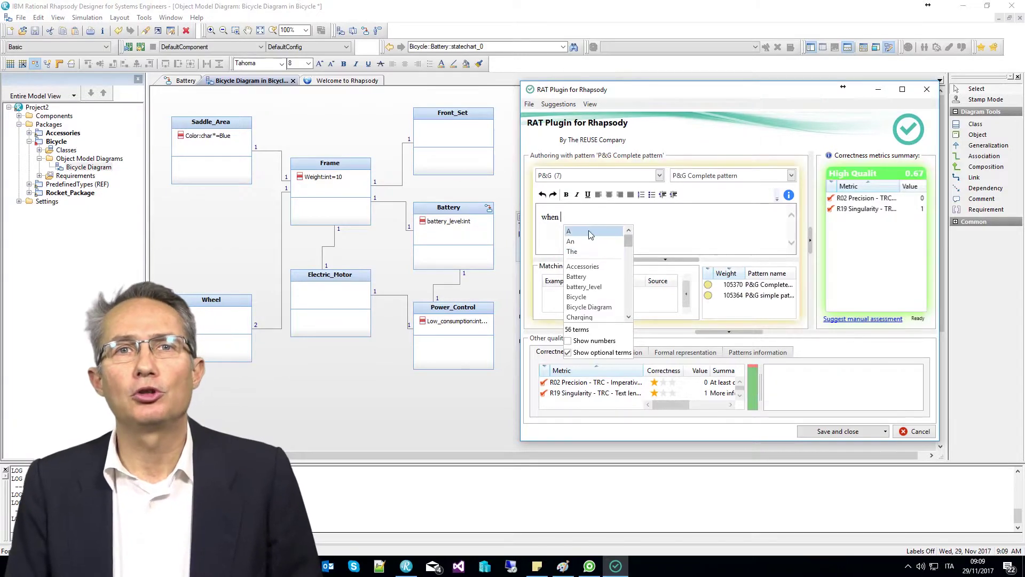
left_click(588, 251)
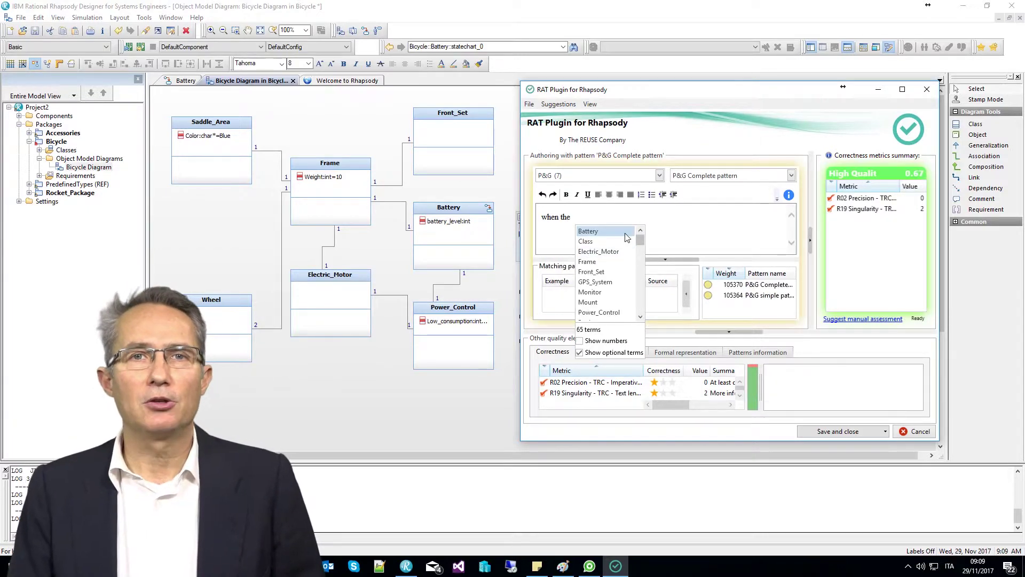
left_click(616, 235)
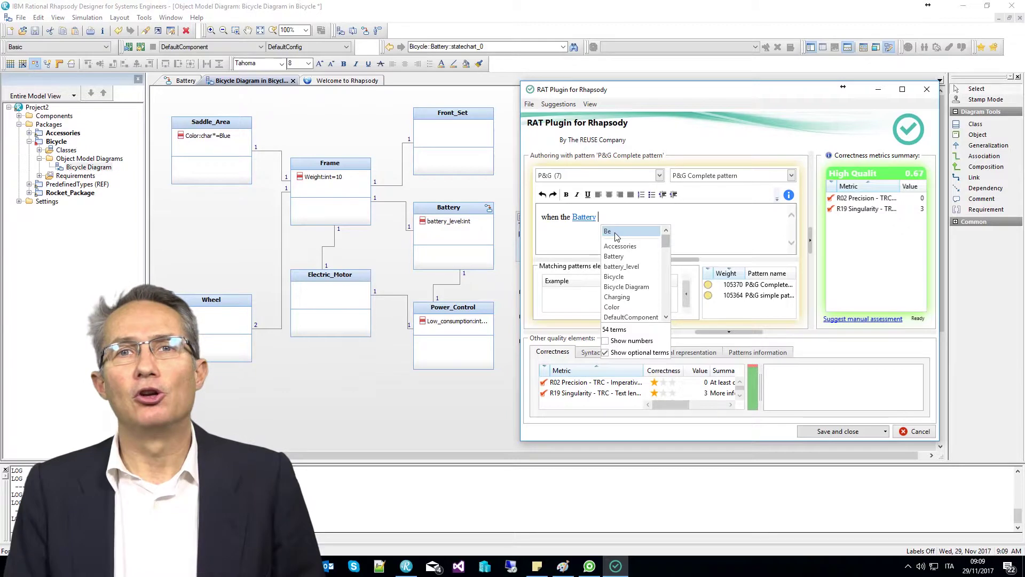
type("is in")
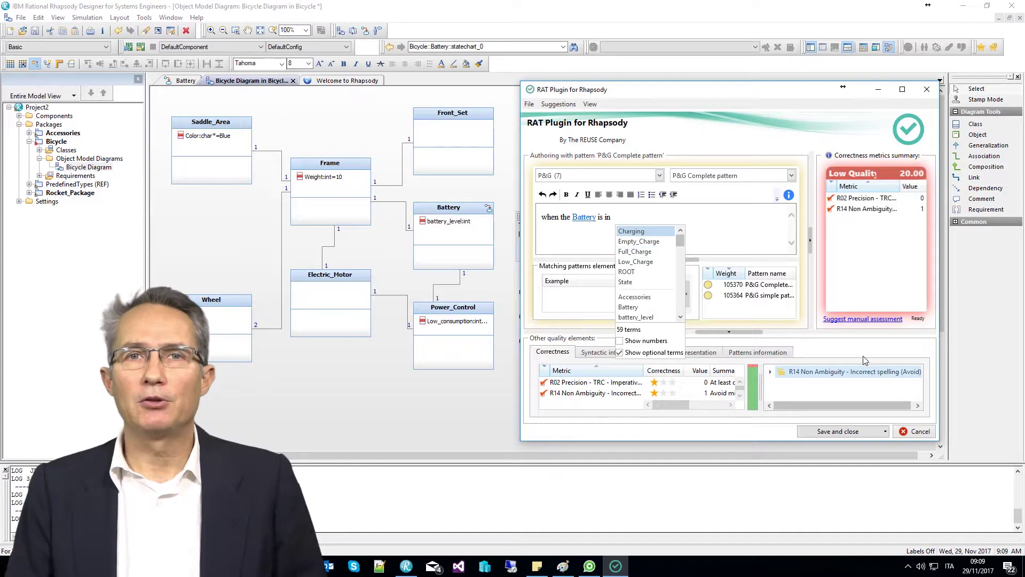
left_click(646, 262)
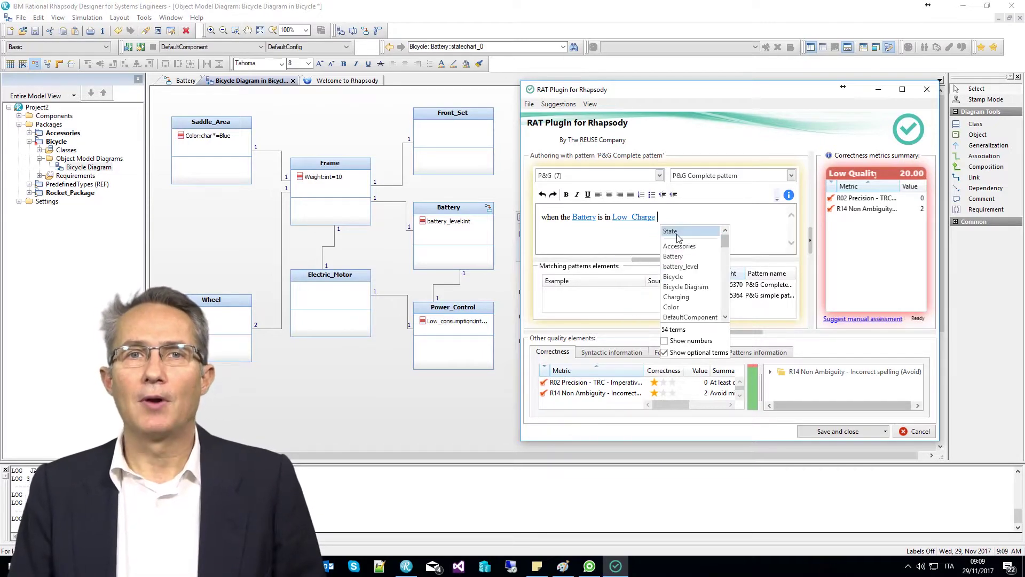
left_click(678, 235)
Complete the sentence with ', the Battery shall show the battery_level'
left_click(699, 235)
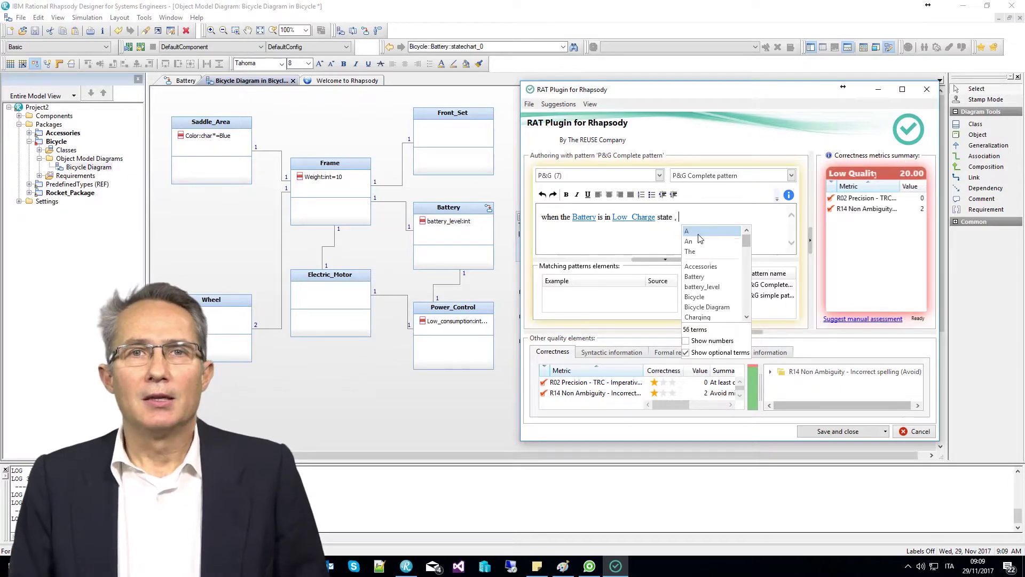
left_click(699, 251)
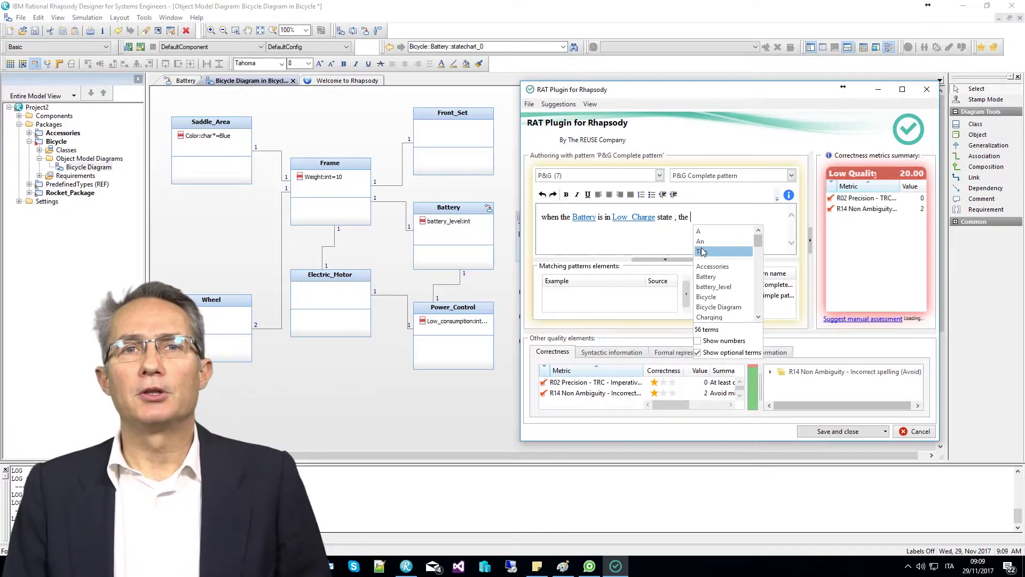
type("Battery")
key("Return")
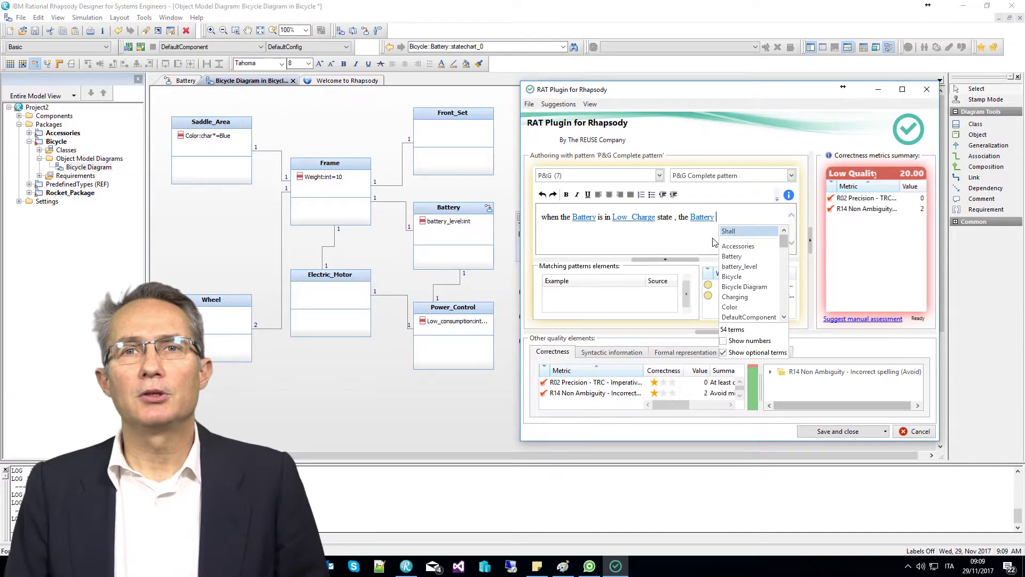
type("shall show ")
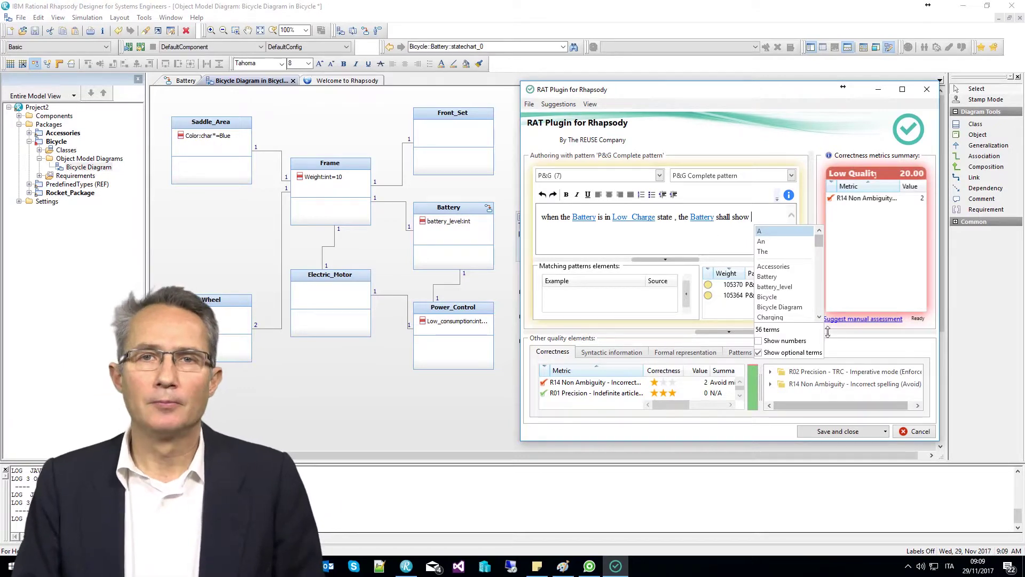
type("the")
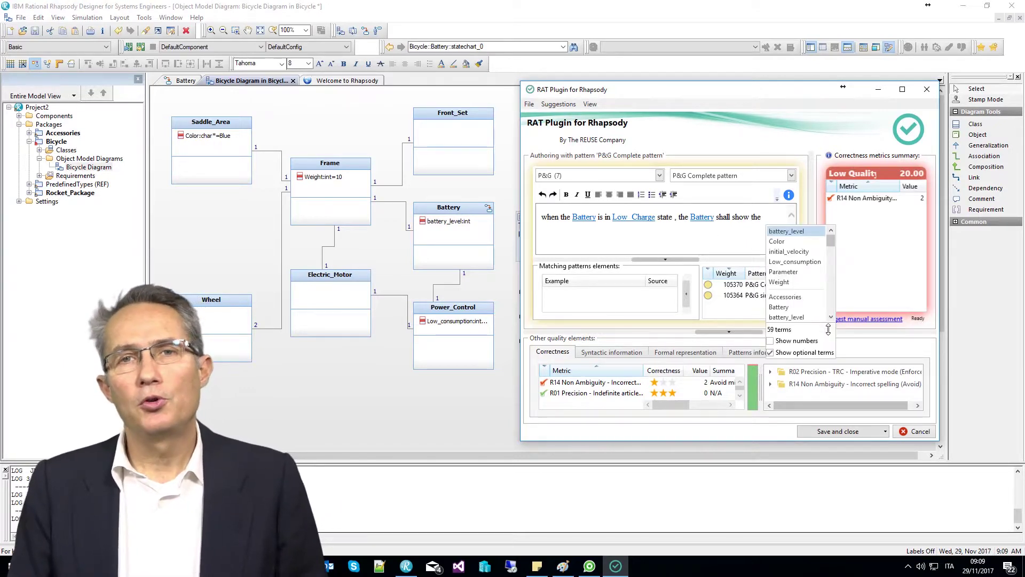
key("Return")
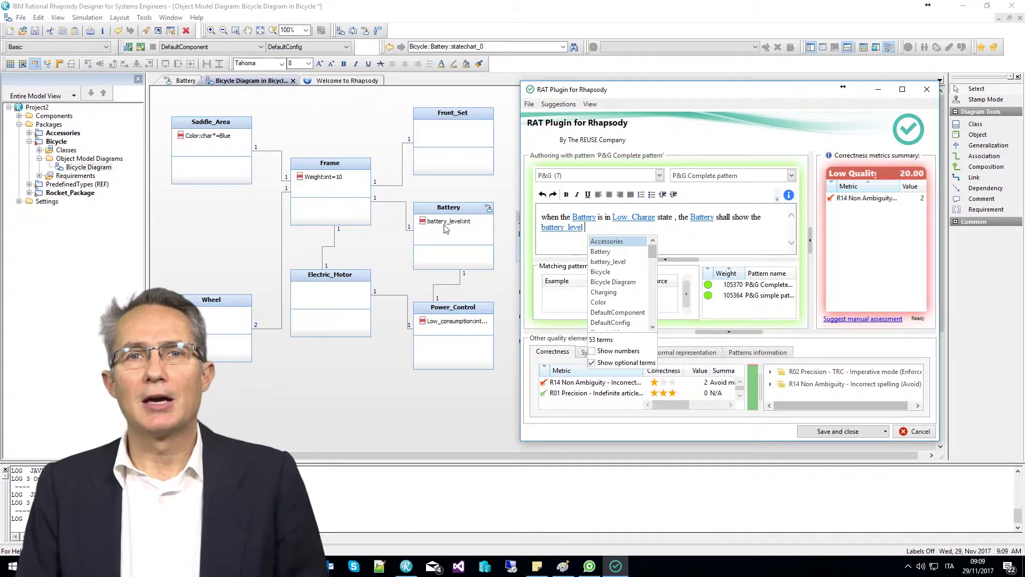
Save and close the RAT requirement, declining to draw its relationships on the diagram
left_click(837, 435)
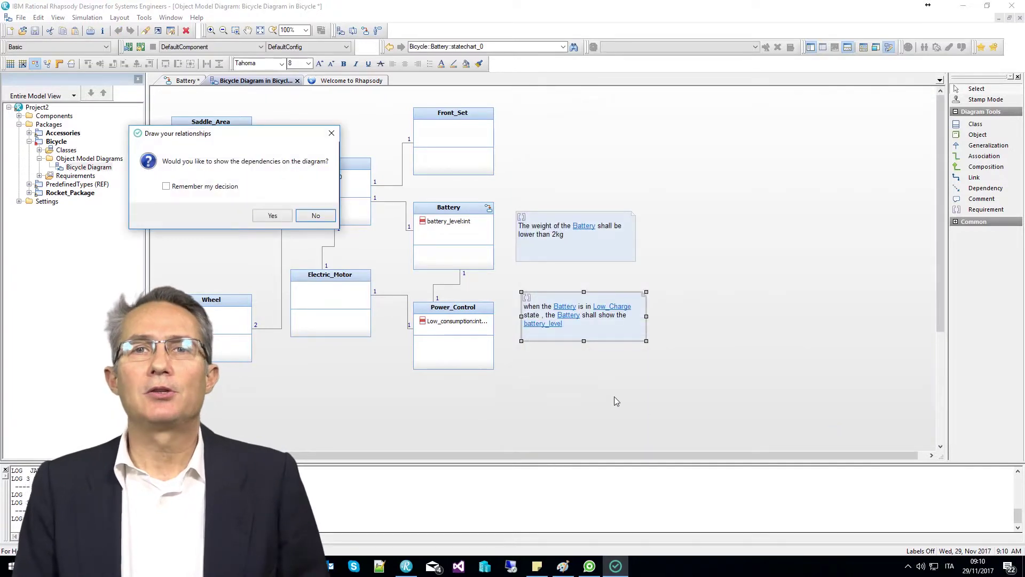
left_click(315, 214)
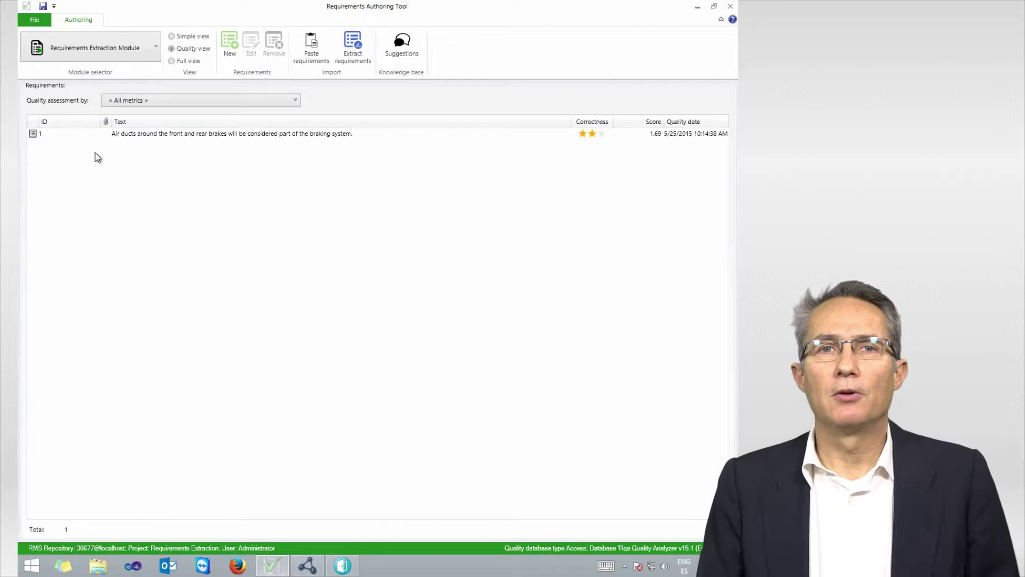
Choose RequirementExtraction.docx as the extraction source, then switch to knowledgeMANAGER's sentence patterns
left_click(138, 135)
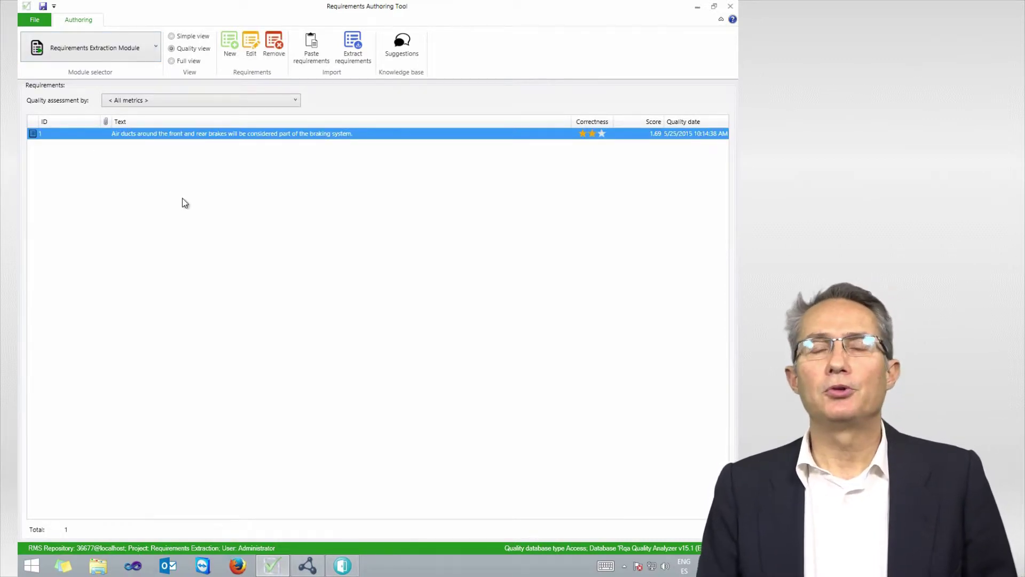
left_click(353, 52)
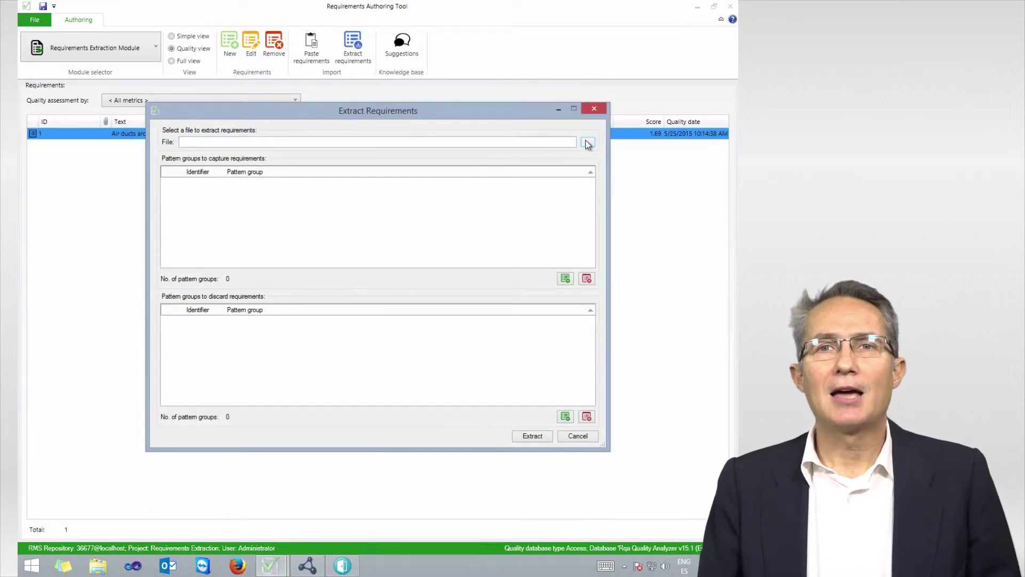
left_click(587, 142)
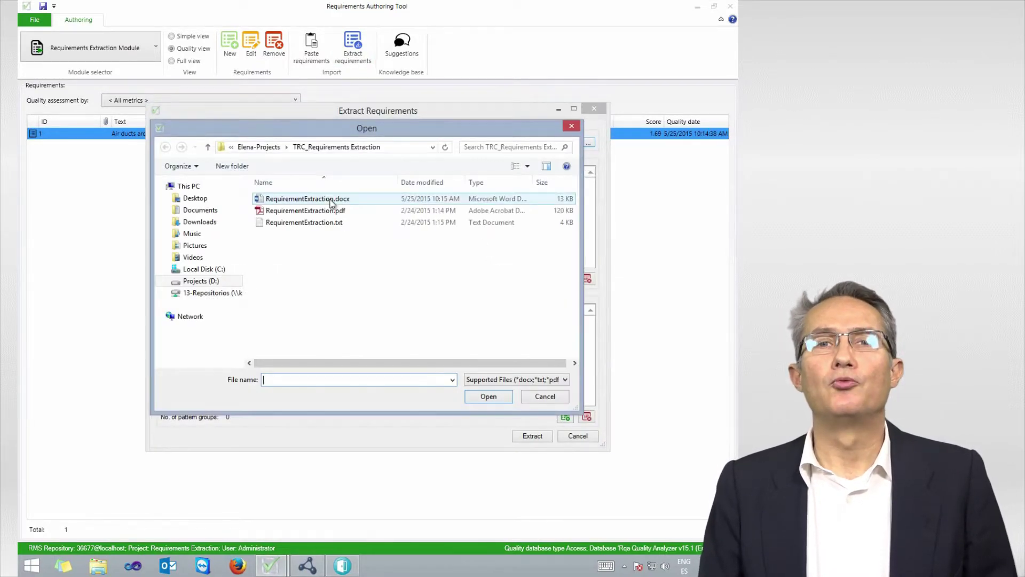
left_click(329, 200)
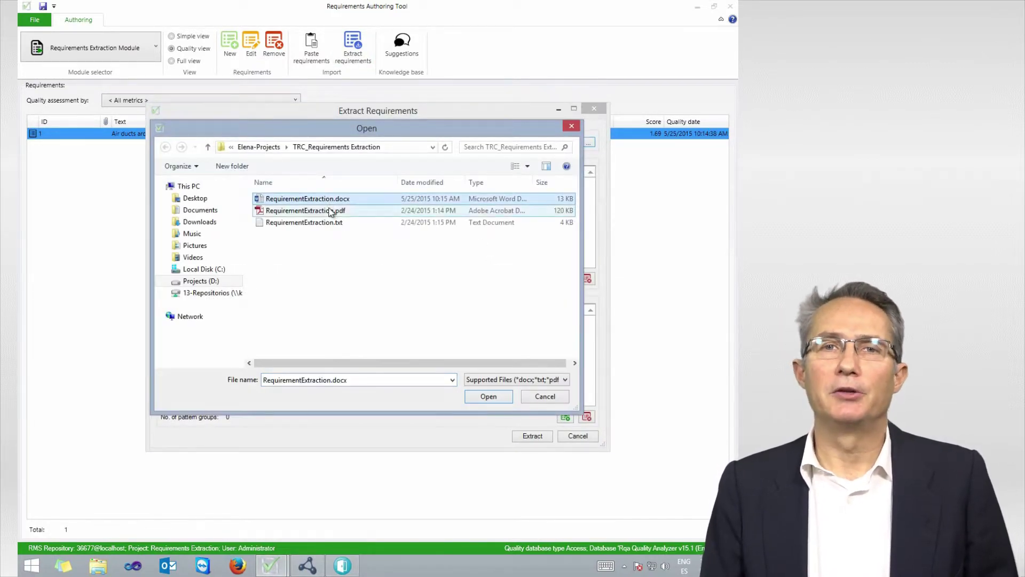
left_click(476, 396)
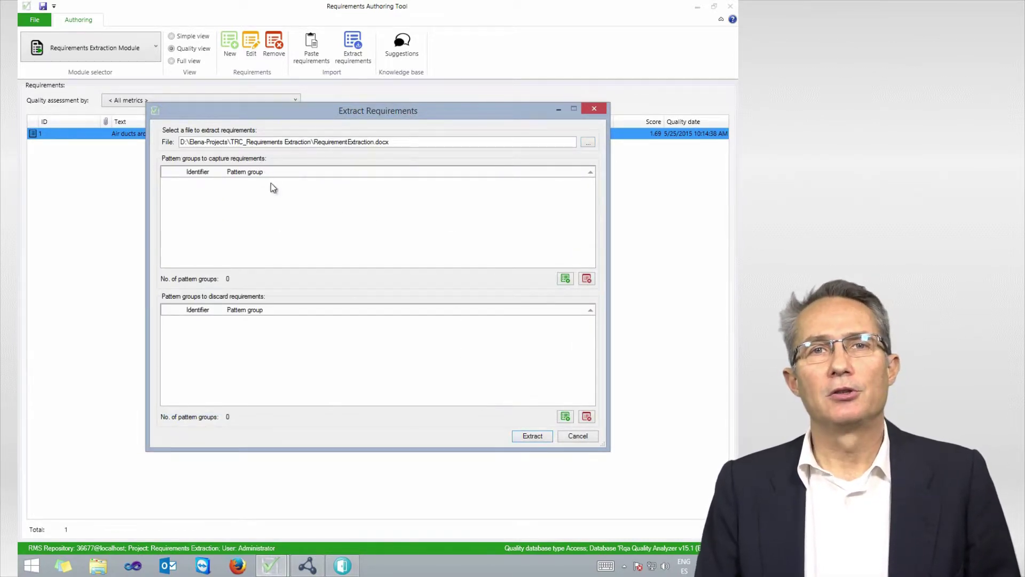
right_click(293, 227)
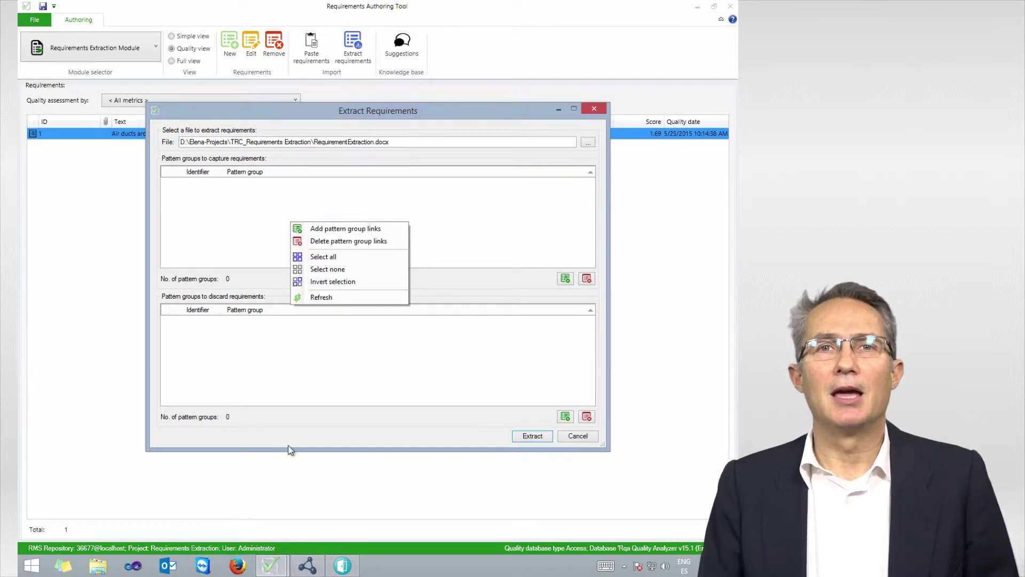
left_click(309, 568)
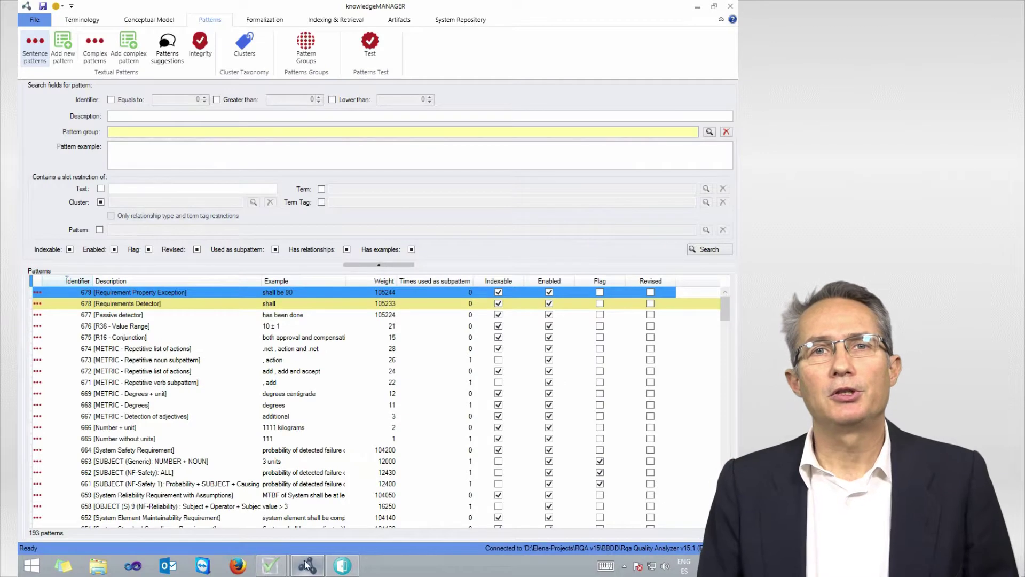
View pattern 678 Requirements Detector's syntax, just 'shall', and close it
left_click(270, 407)
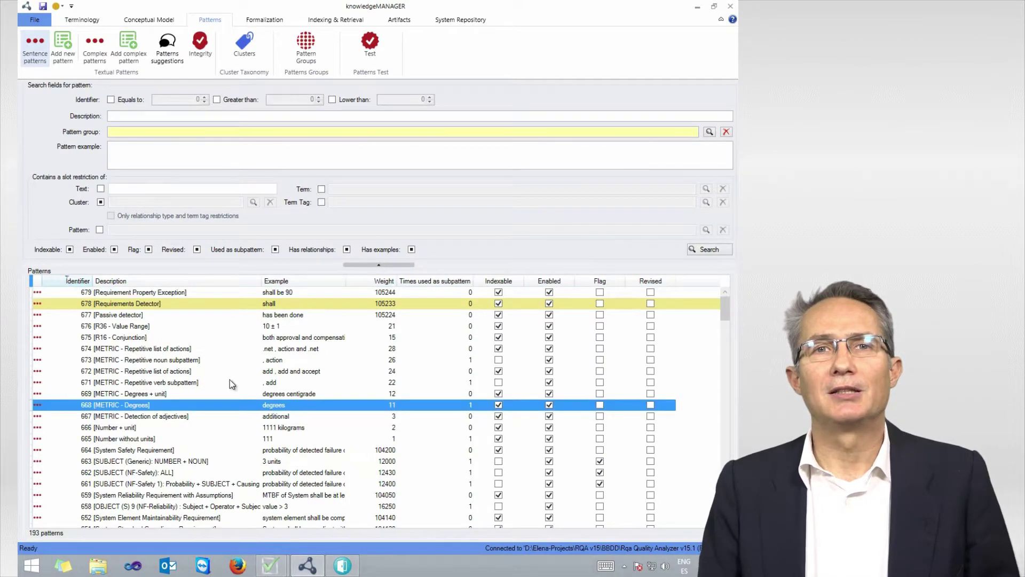
double_click(127, 305)
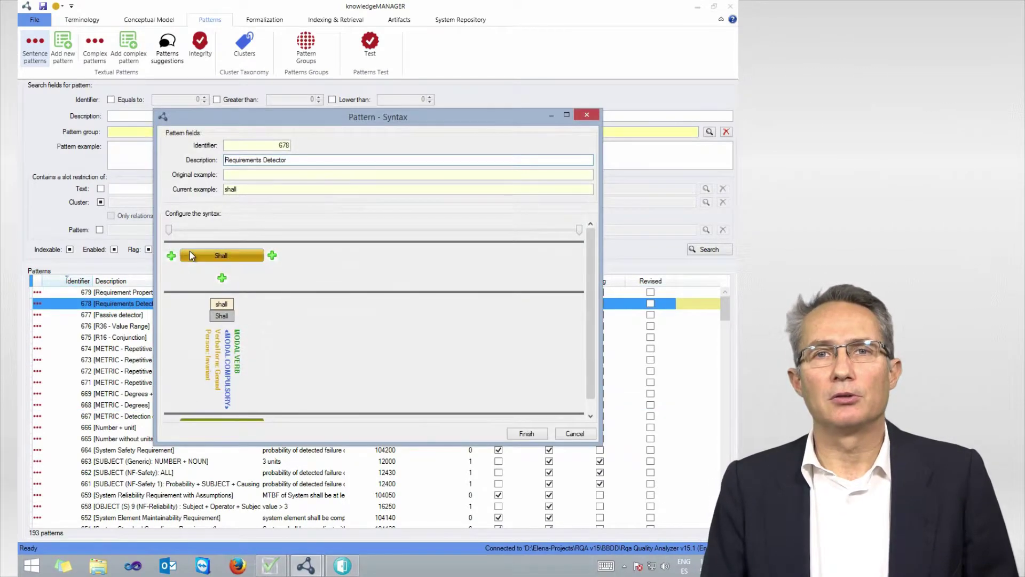
left_click(527, 434)
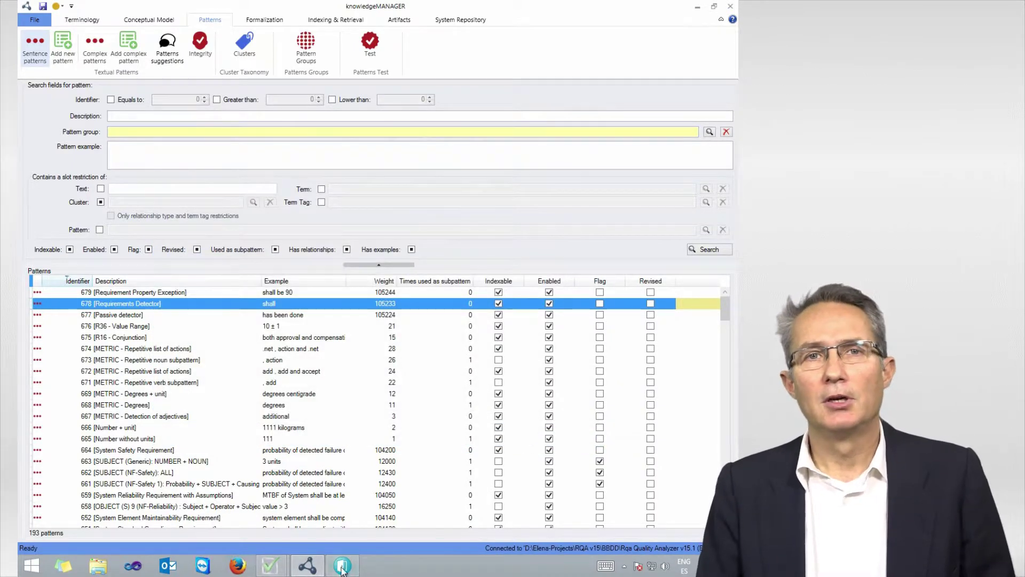
Capture with the Requirements Extraction Pattern Group and extract 15 requirements from RequirementExtraction.docx
mouse_move(283, 569)
left_click(323, 520)
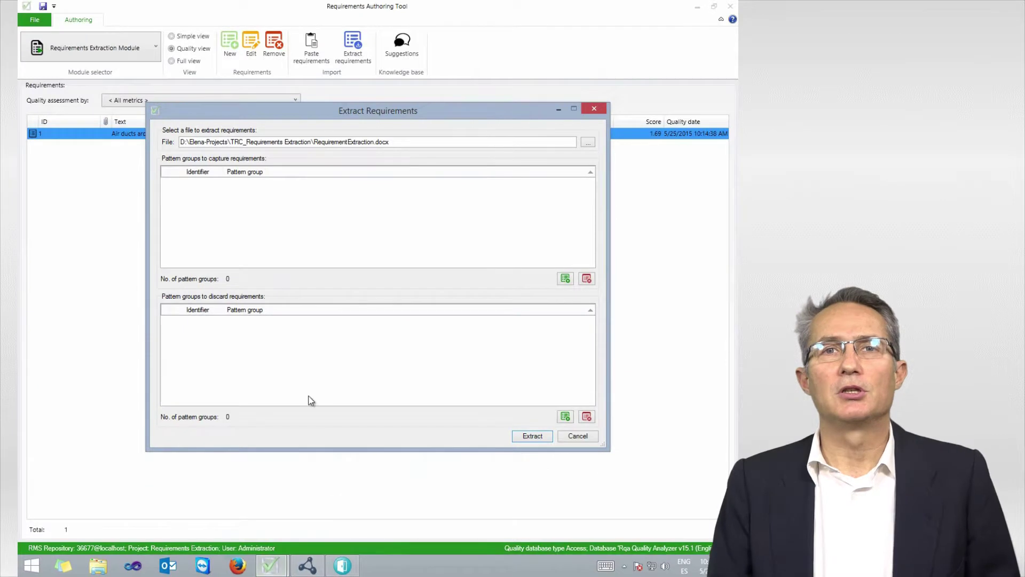
right_click(293, 237)
left_click(315, 242)
type("Re")
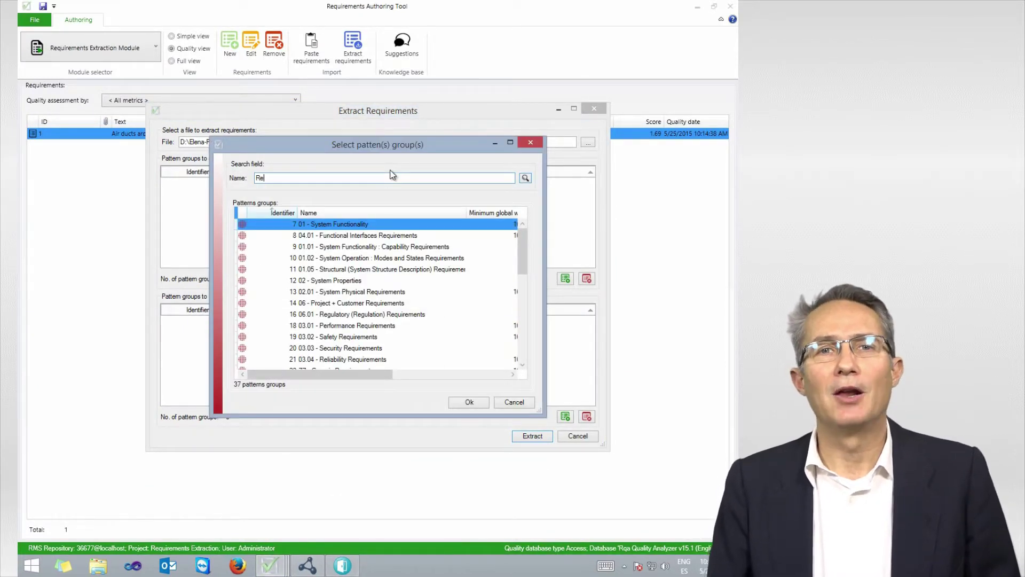
type("q")
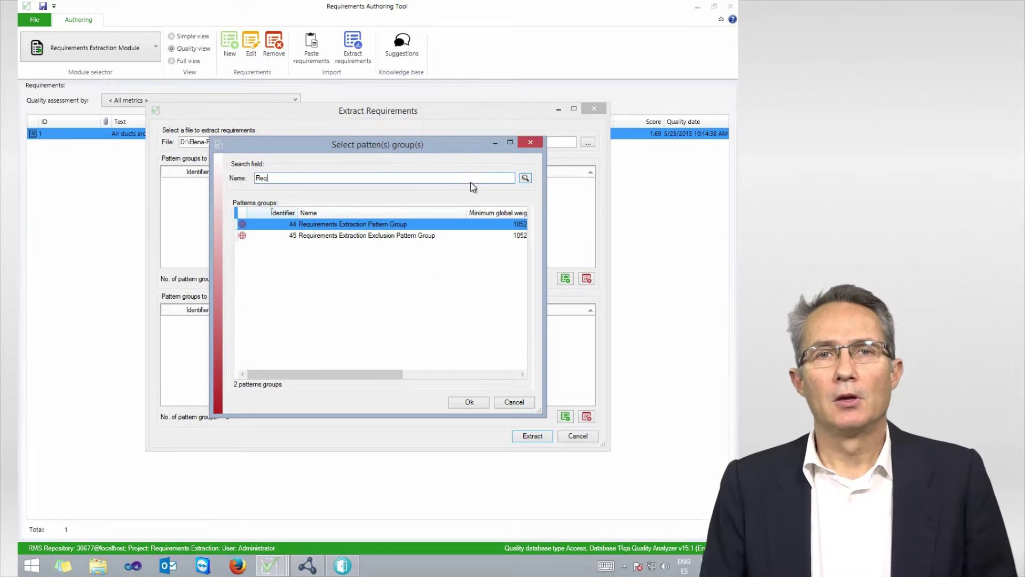
left_click(396, 225)
left_click(467, 403)
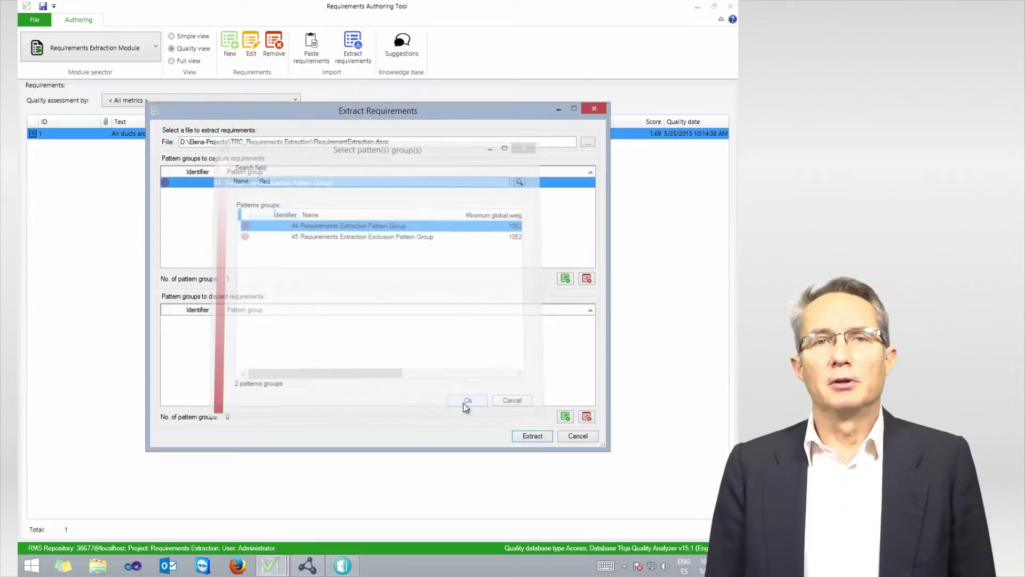
left_click(528, 435)
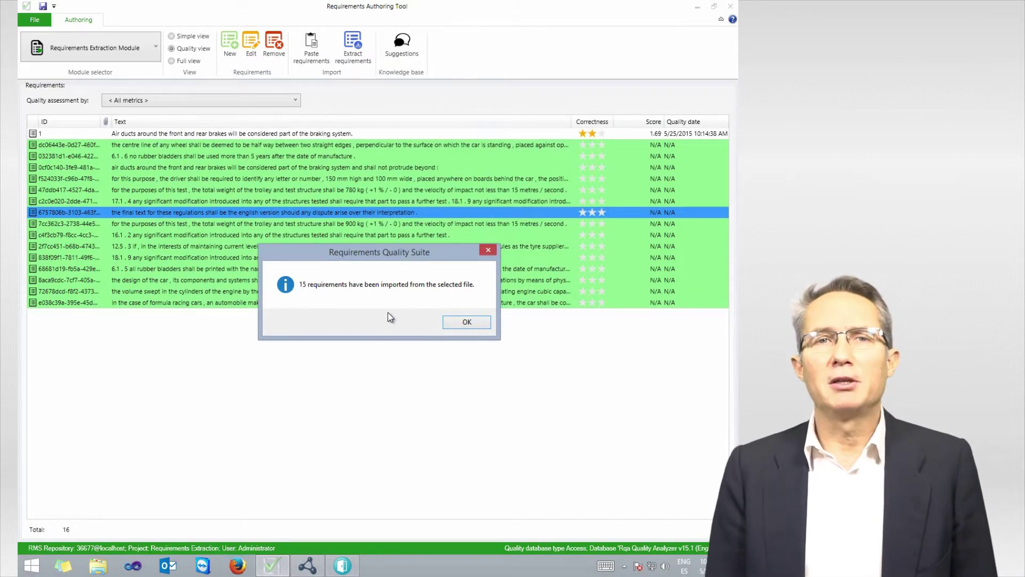
left_click(462, 321)
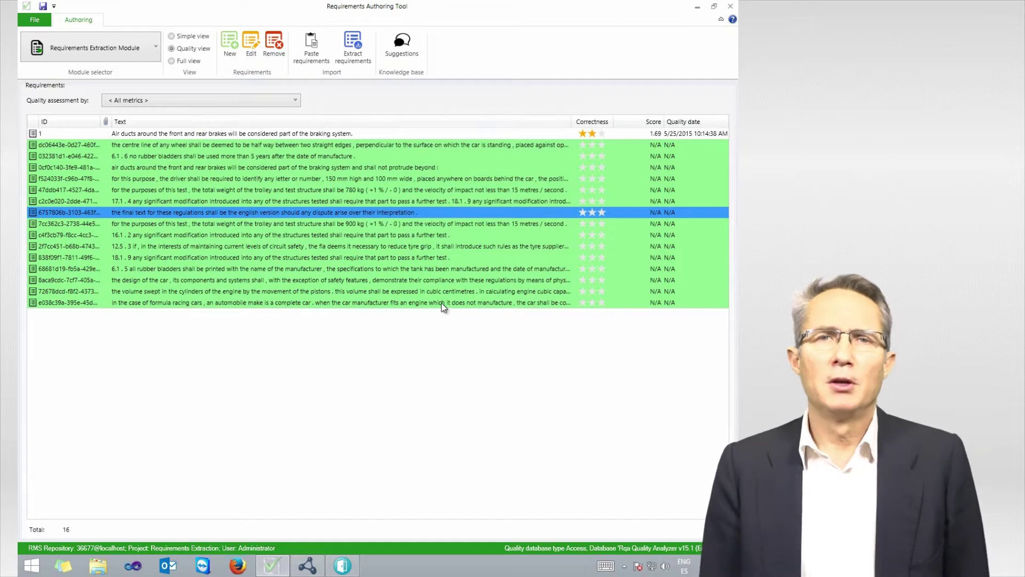
Inspect the trolley weight requirement, highlighting its phrase 'shall be 780 kg'
double_click(394, 189)
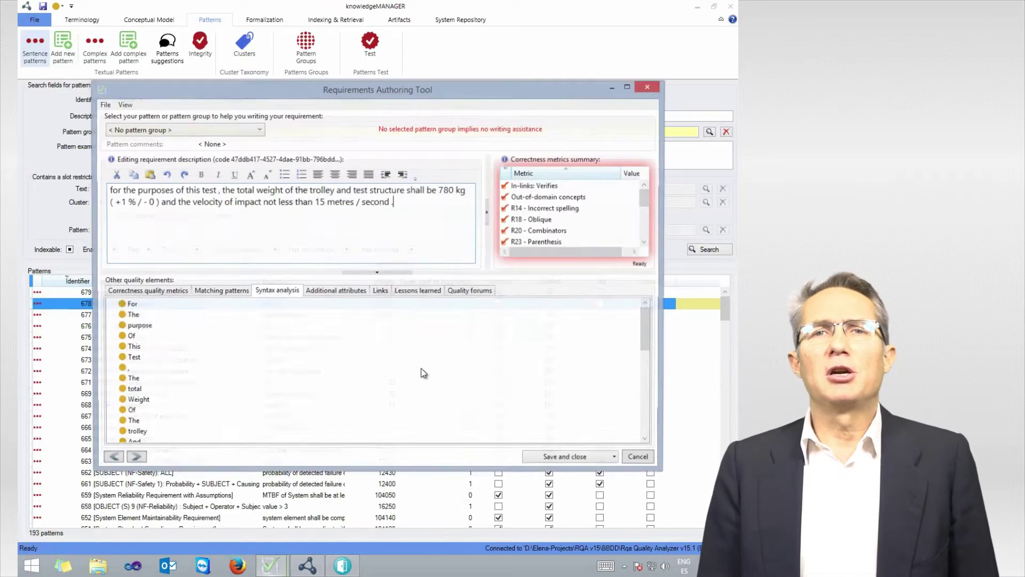
left_click_drag(407, 190, 462, 190)
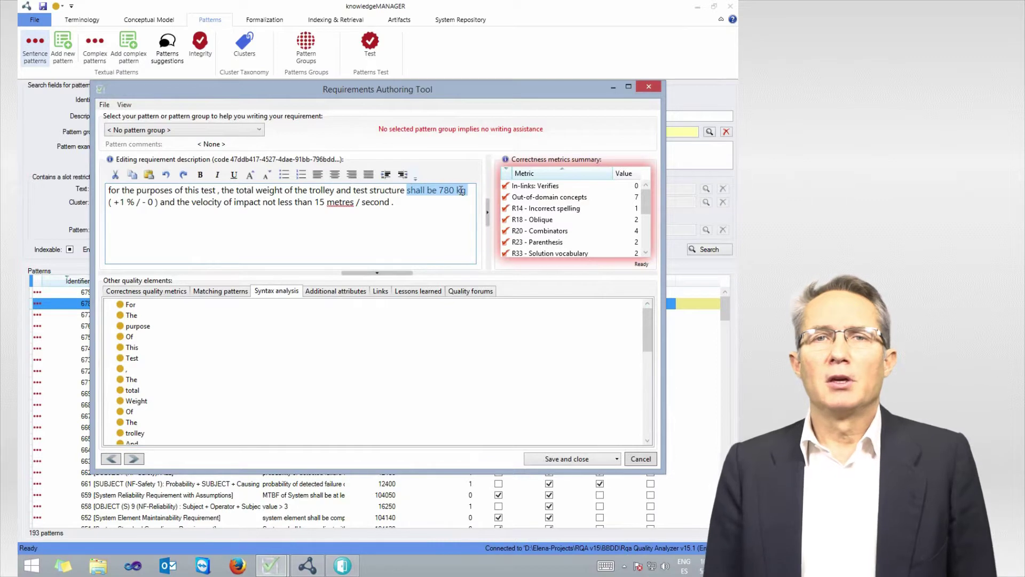
left_click(634, 459)
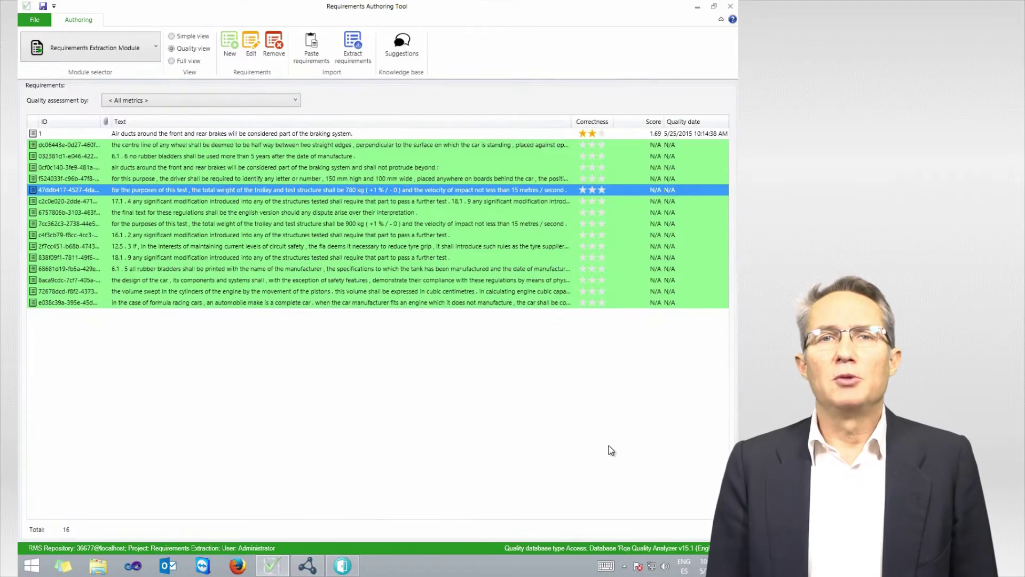
Remove all 15 extracted requirements, leaving only the air ducts requirement
left_click(383, 144, "shift")
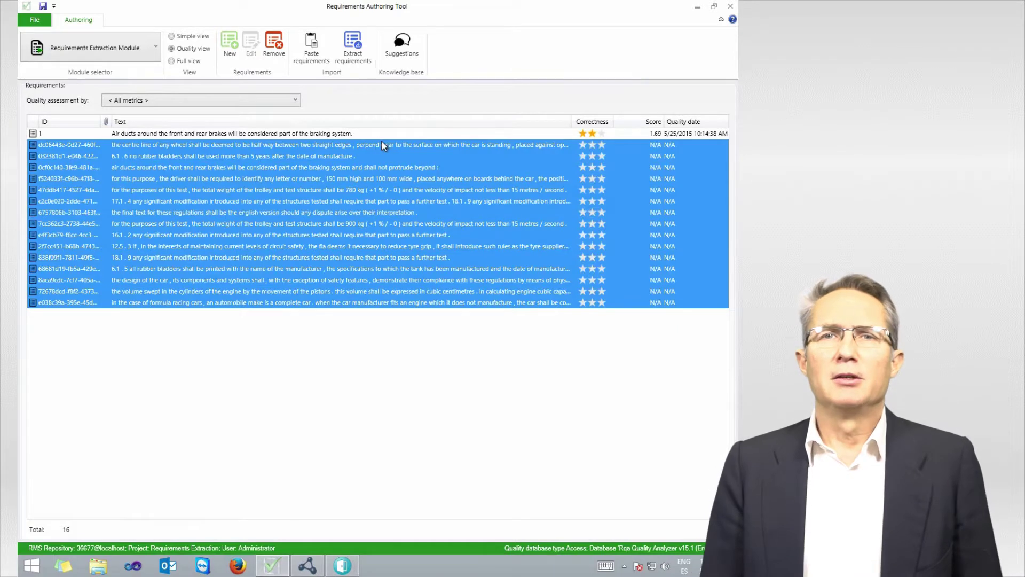
right_click(223, 167)
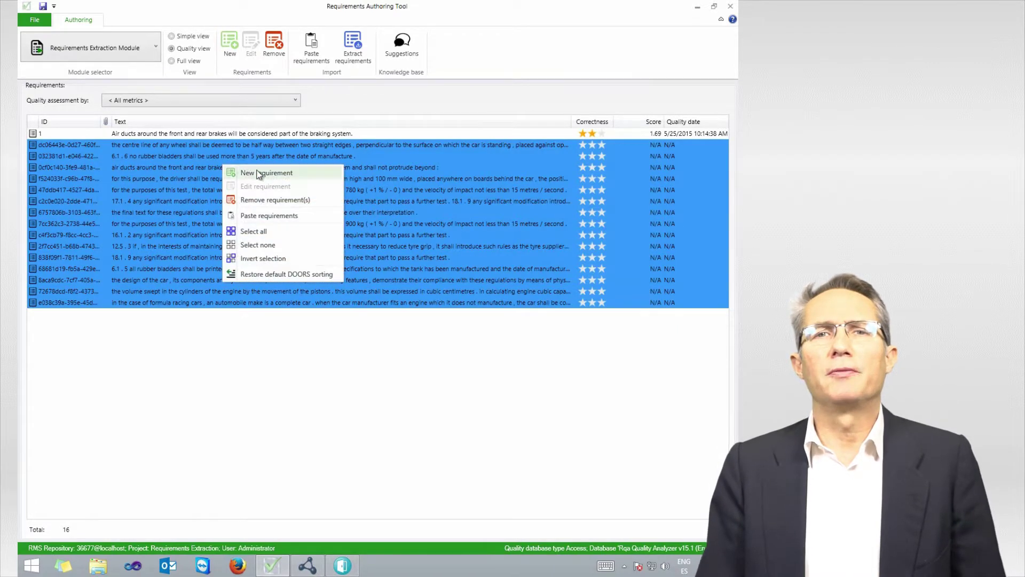
left_click(261, 201)
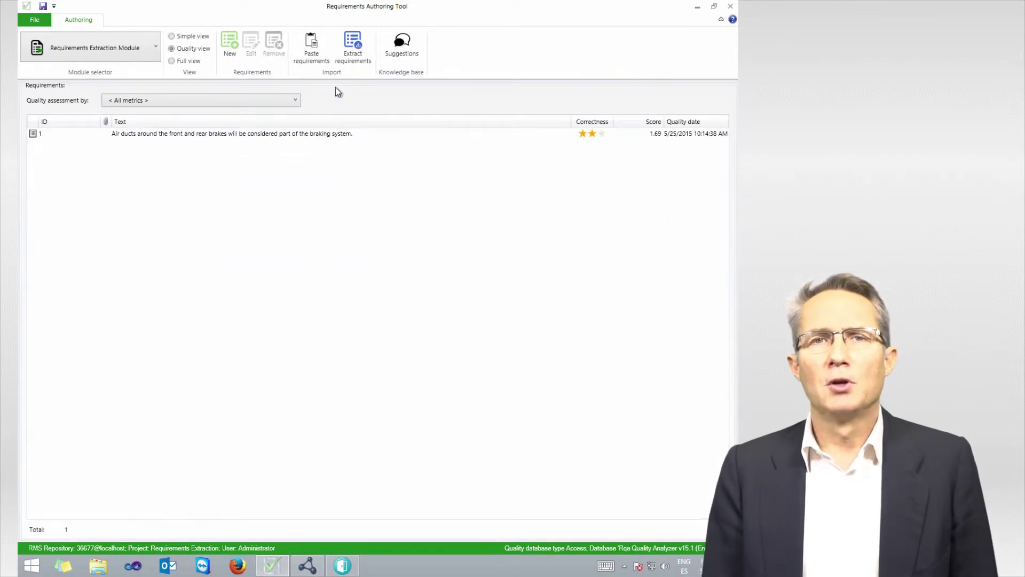
Start a new extraction with RequirementExtraction.docx as the source file
left_click(345, 49)
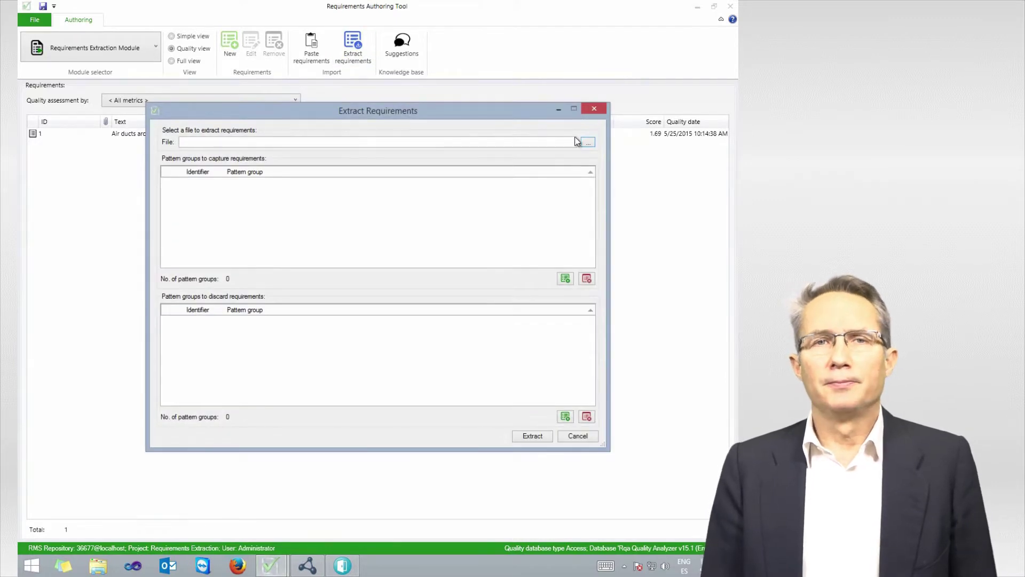
left_click(588, 142)
left_click(336, 198)
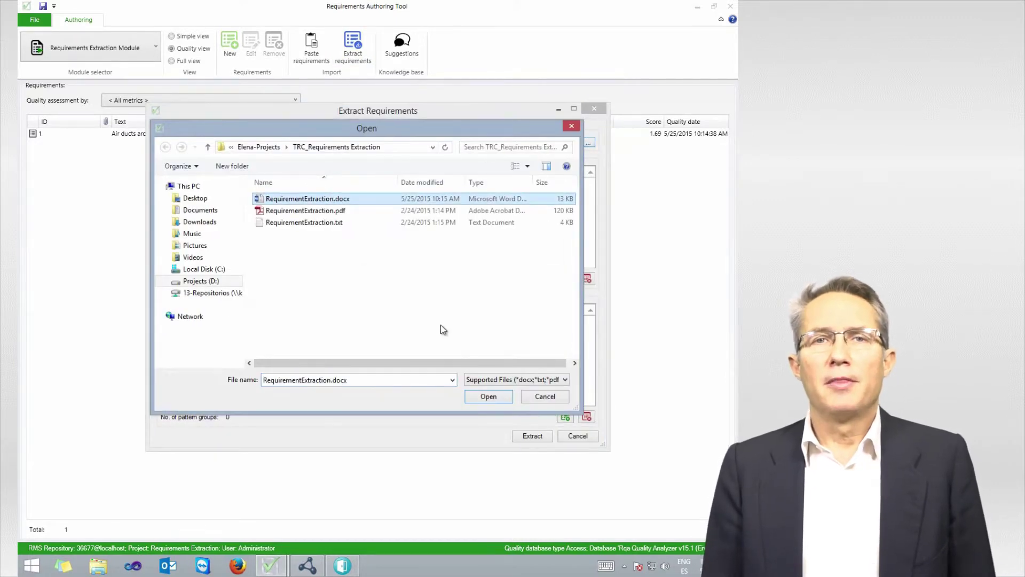
left_click(490, 396)
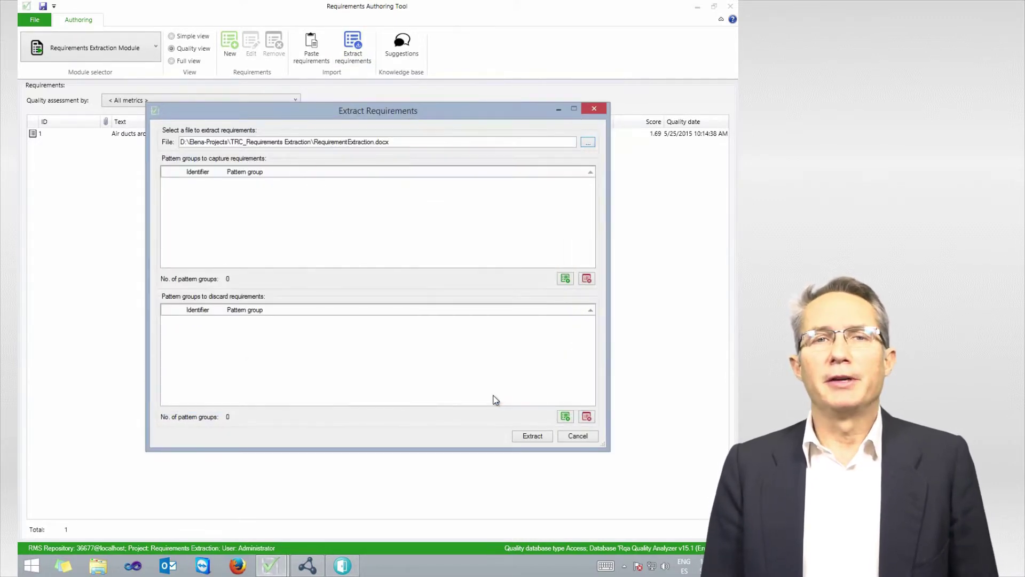
Add the Requirements Extraction Pattern Group as the capture pattern group
right_click(433, 230)
left_click(445, 233)
type("Re")
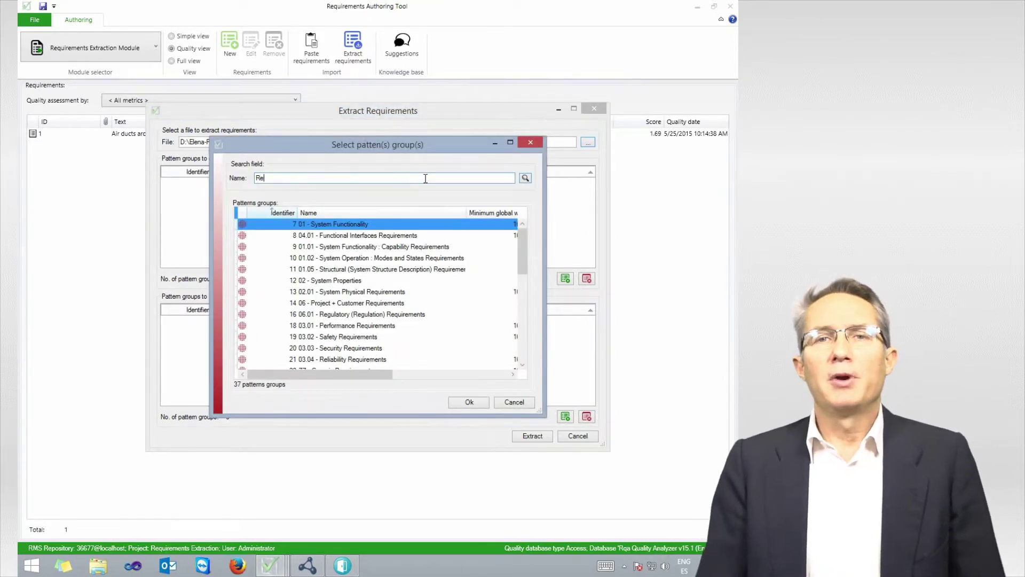
type("q")
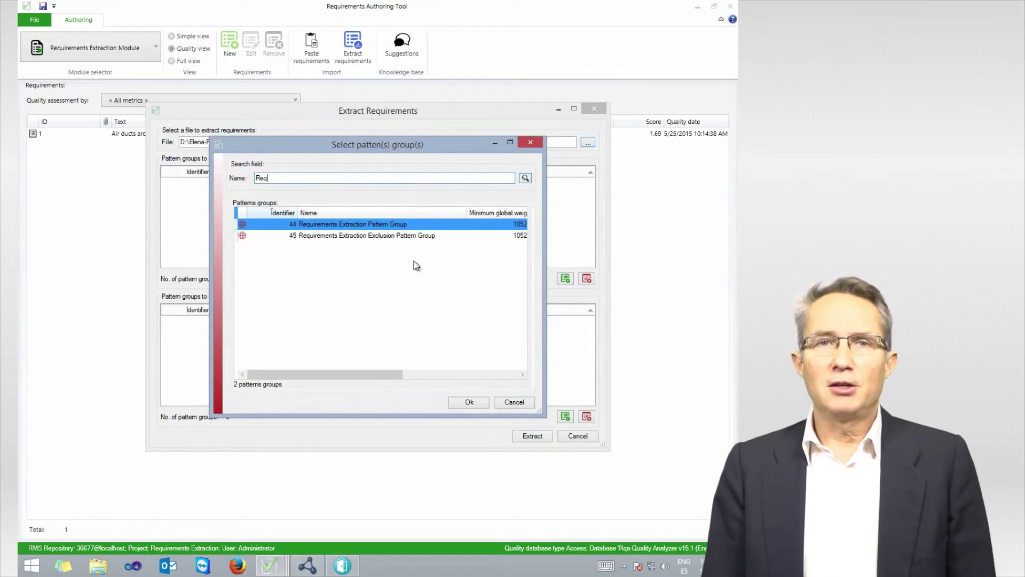
left_click(468, 401)
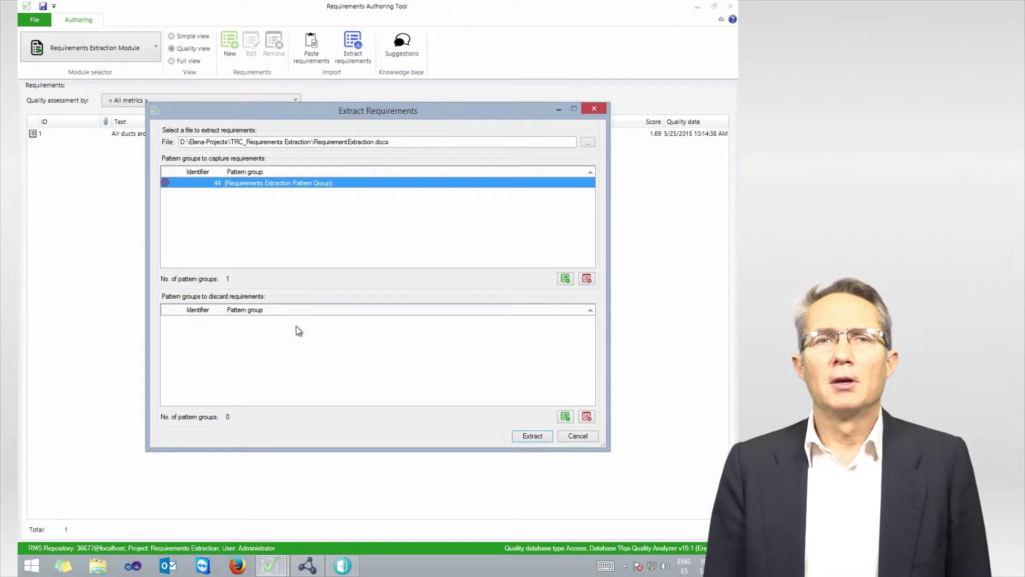
In knowledgeMANAGER, review the Shall Be NUMBER syntax of pattern 679, then close it
left_click(308, 565)
double_click(168, 293)
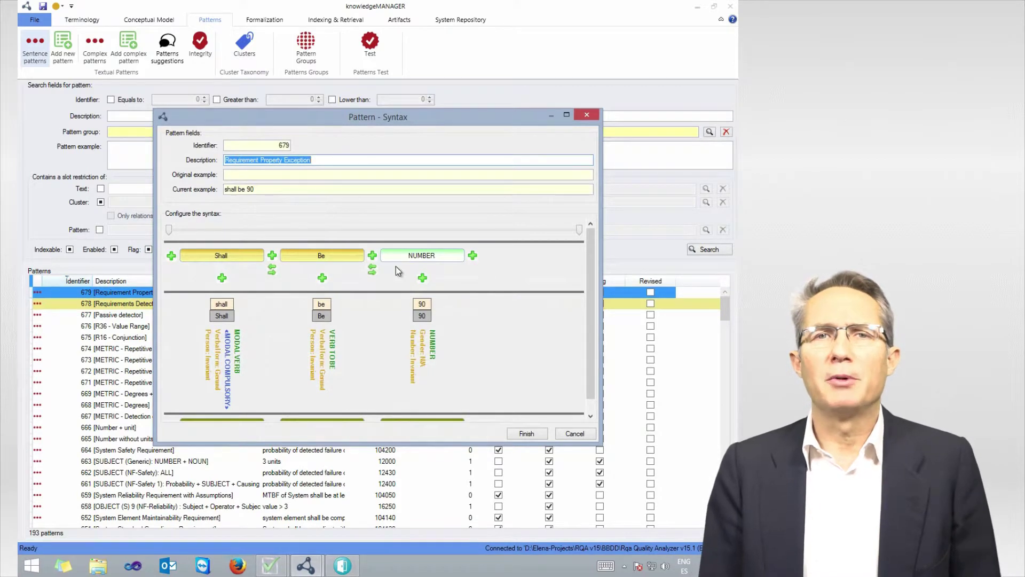
left_click(521, 431)
mouse_move(271, 566)
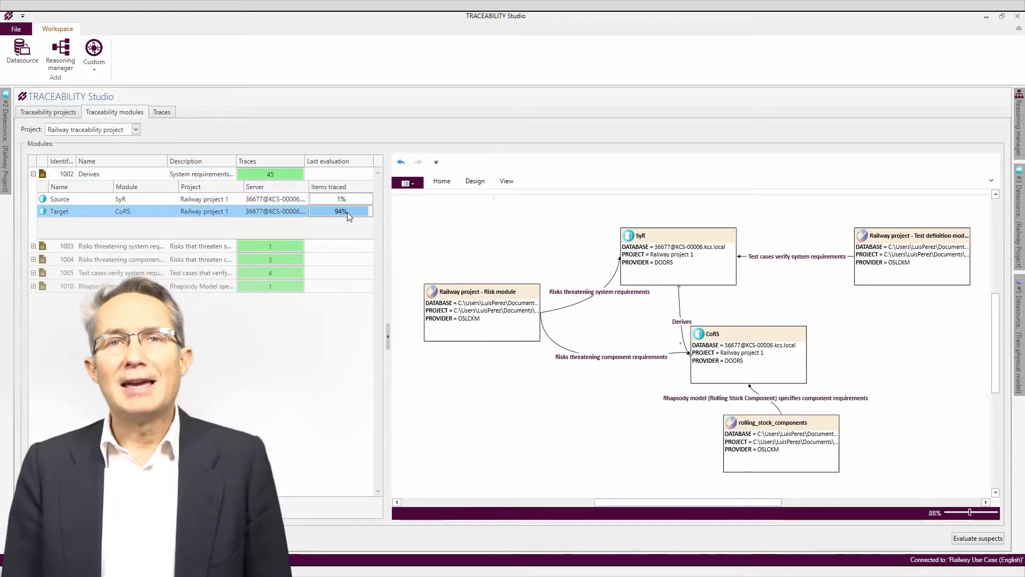
Inspect existing module 1005's source and target, widening the Module column
double_click(178, 273)
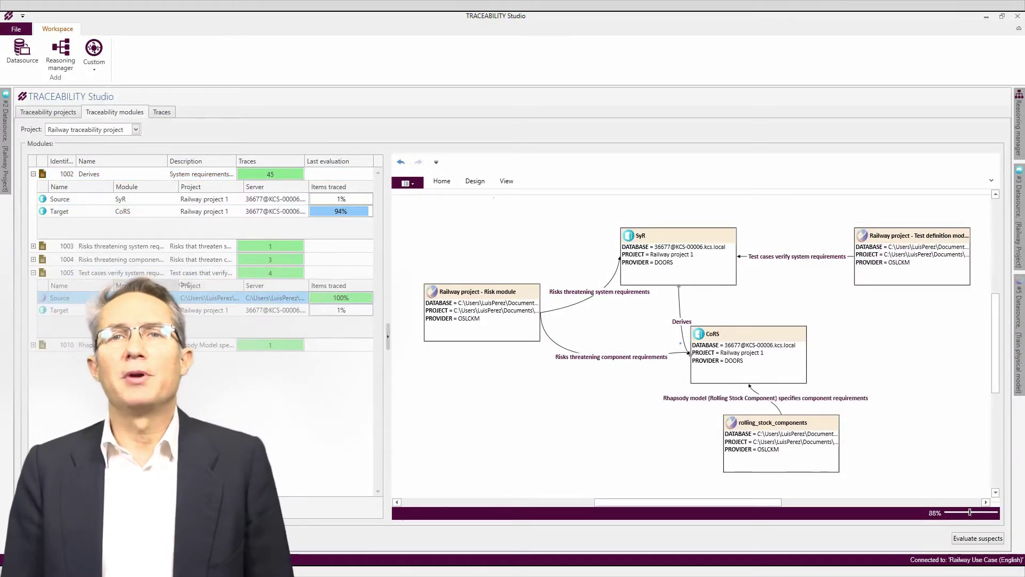
left_click_drag(177, 289, 239, 289)
left_click(335, 309)
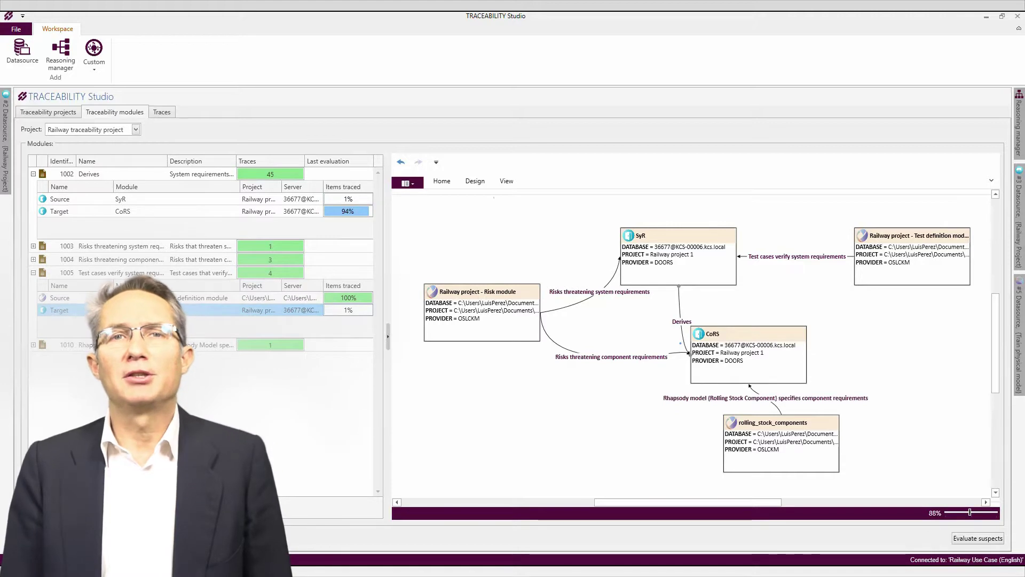
Add a Train physical model-to-CoRS module named 'Simulink model specifies the requirements of the train suspension'
right_click(395, 252)
left_click(308, 276)
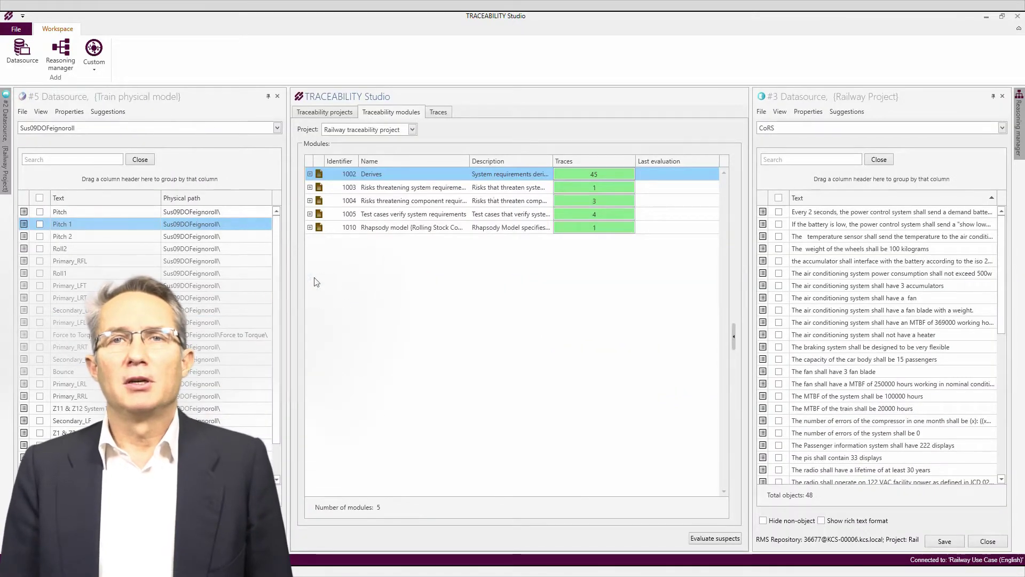
key("Down")
key("Down")
left_click(575, 268)
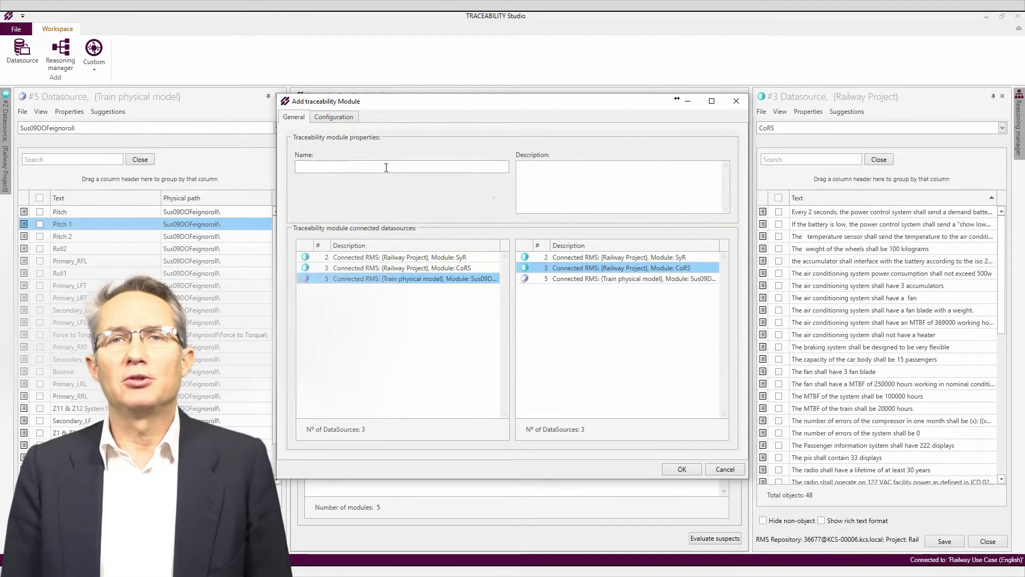
left_click(386, 168)
type("Simulink model specifies ")
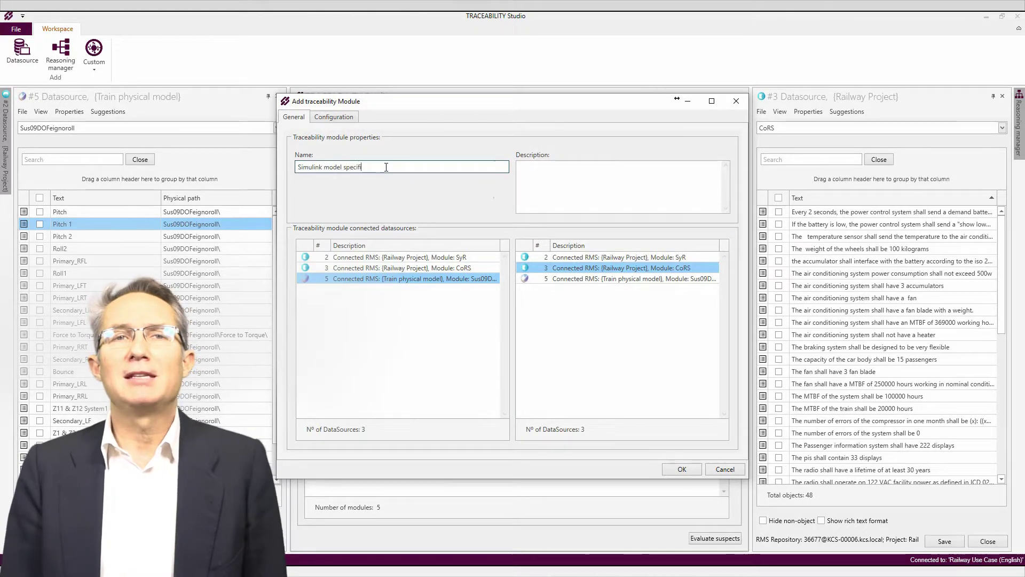
type("the requirements of the train suspension")
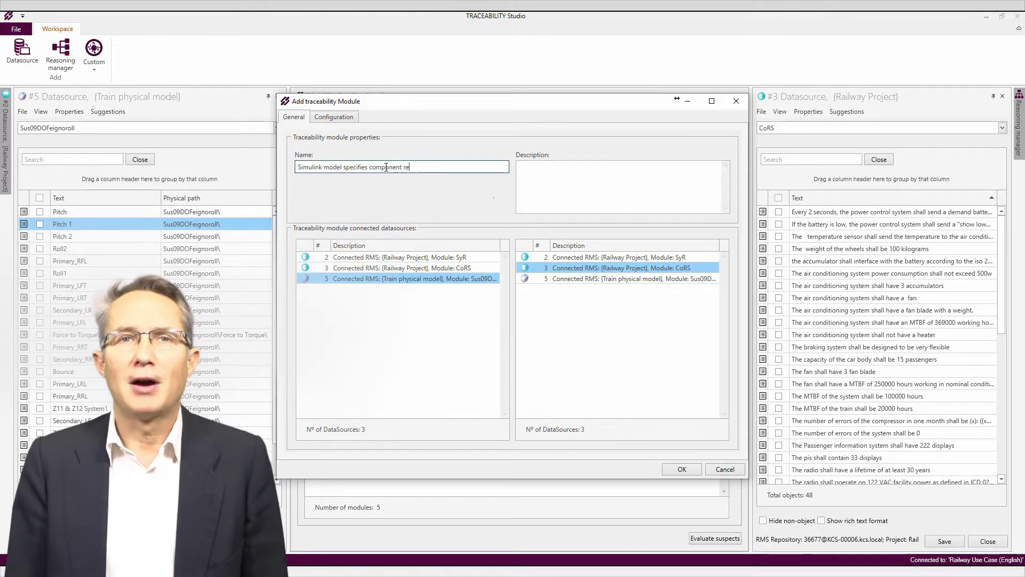
Give the new module the «Specify» trace type and finish creating module 1014
left_click(334, 117)
right_click(339, 174)
left_click(321, 183)
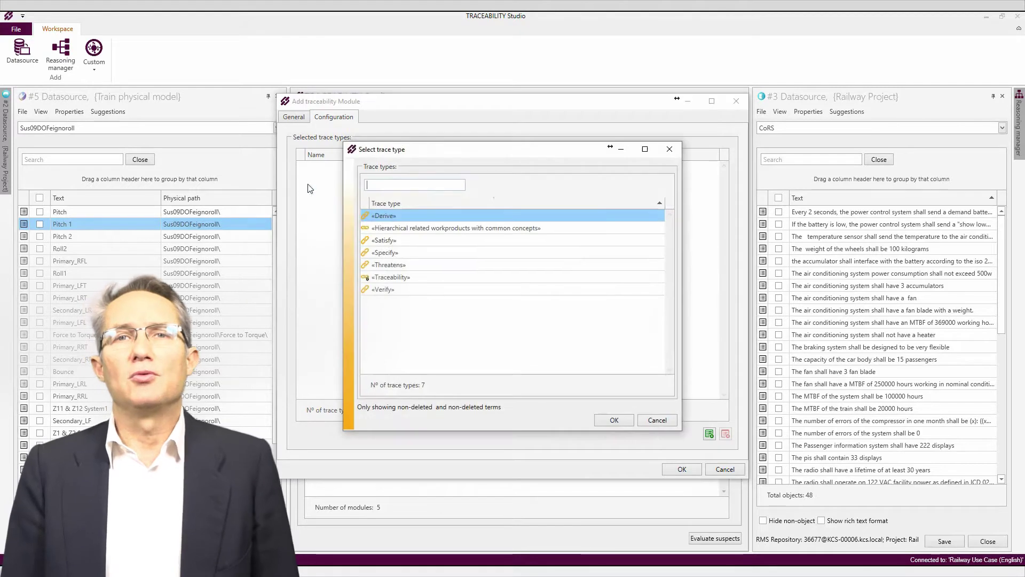
right_click(416, 327)
left_click(388, 265)
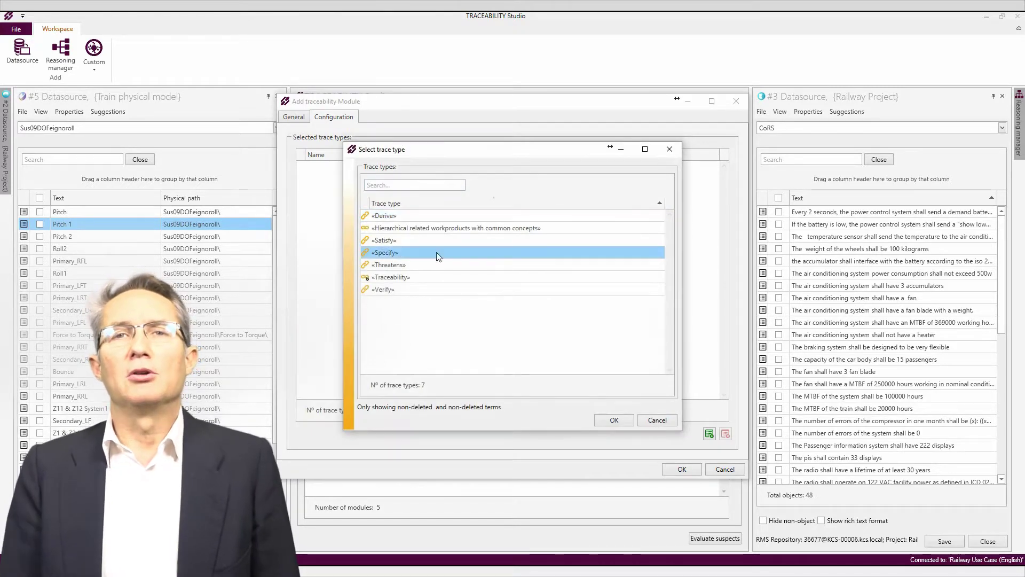
left_click(614, 420)
left_click(681, 469)
Check module 1014's source and target, then collapse both datasource panels
left_click(310, 240)
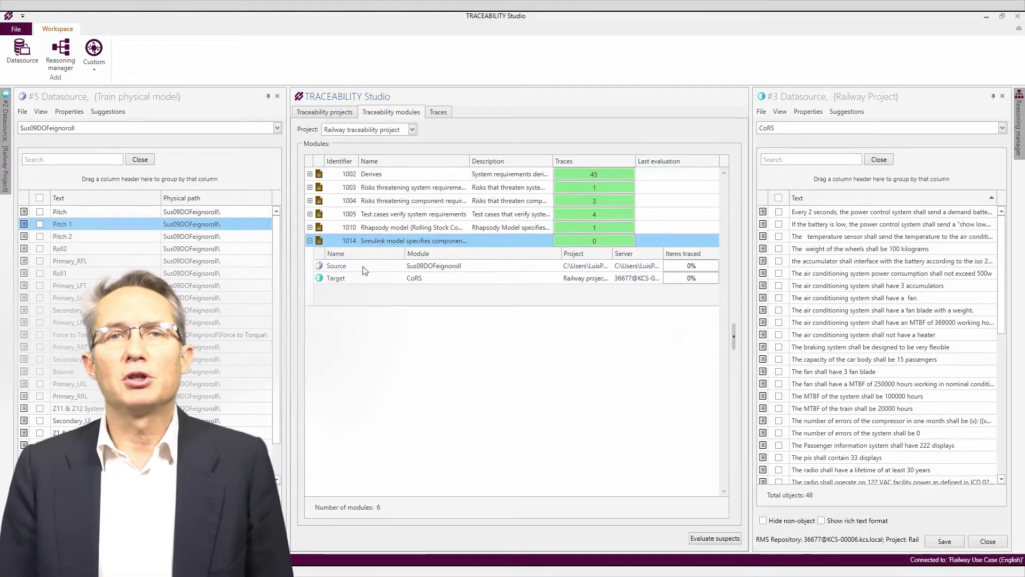
left_click(363, 266)
left_click(363, 278)
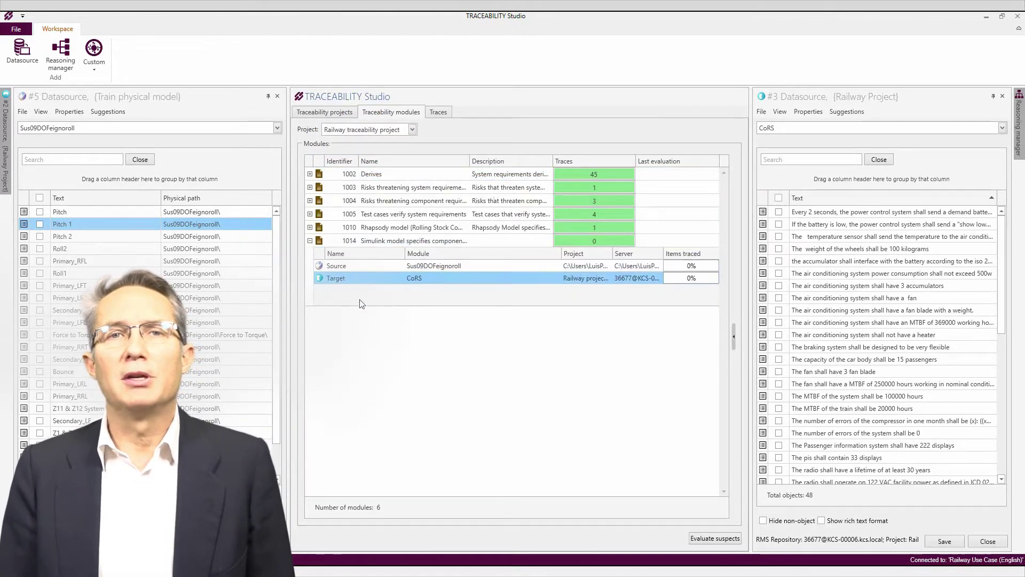
left_click(268, 96)
left_click(993, 97)
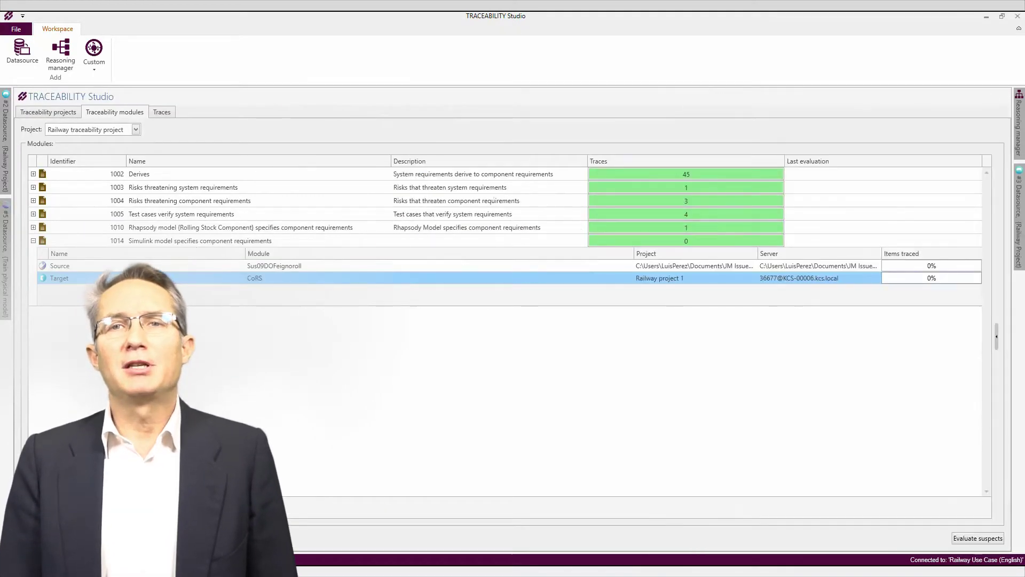
Link Z11 & Z12 System1 to the 250000-hour fan MTBF requirement CoRS41 with a Specify trace
left_click(996, 336)
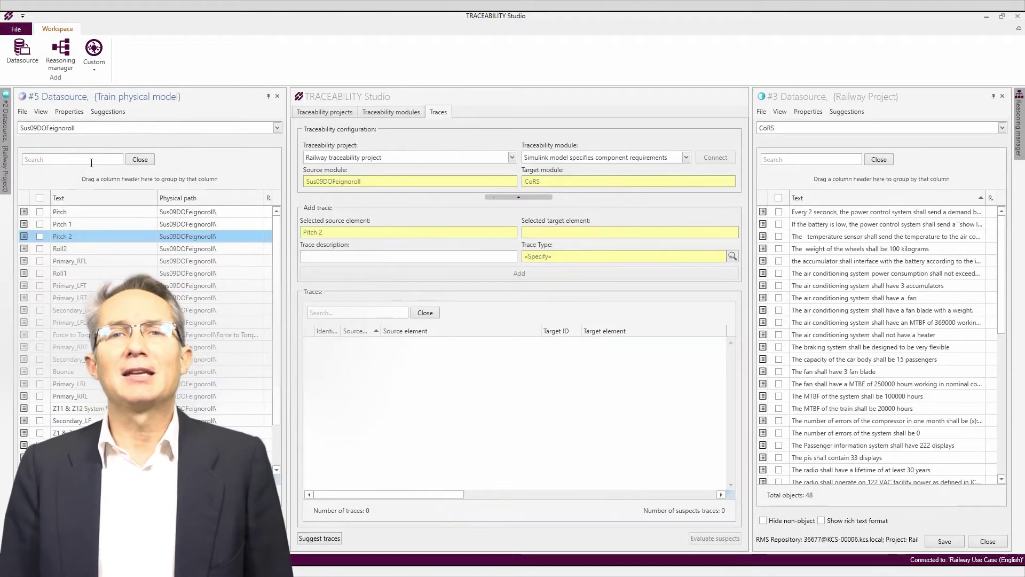
type("z11")
left_click_drag(104, 213, 419, 232)
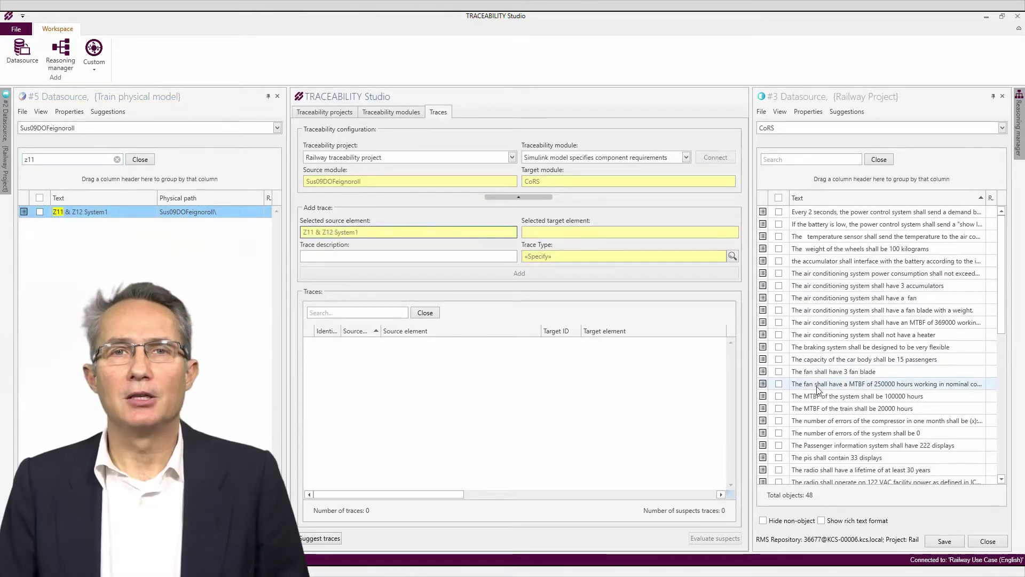
mouse_move(817, 385)
left_mouse_down()
mouse_move(819, 392)
mouse_move(699, 242)
left_mouse_up()
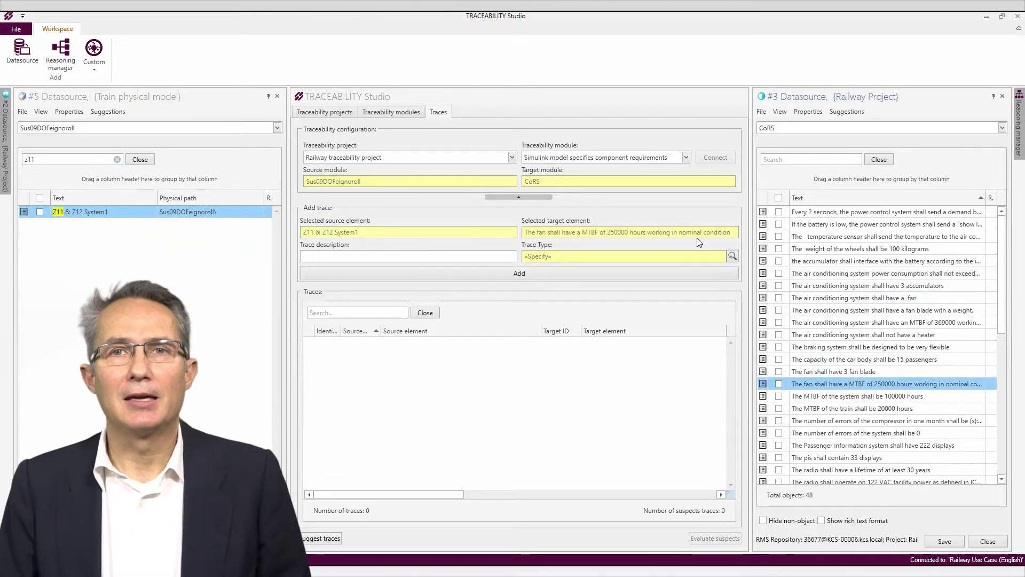
left_click(514, 274)
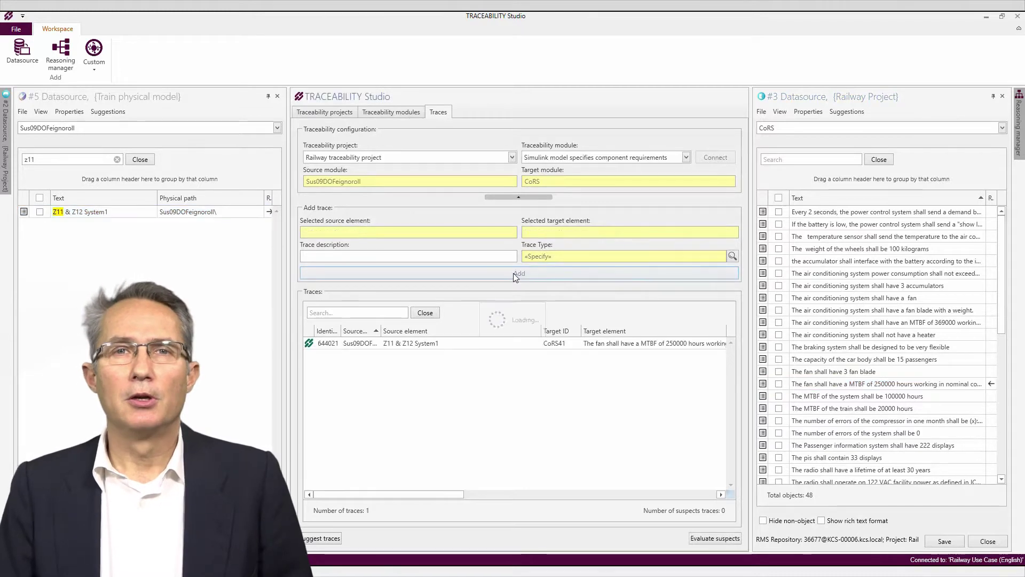
Open the Z11 & Z12 System1 trace's properties with its source shown as a diagram image
left_click(454, 348)
double_click(502, 344)
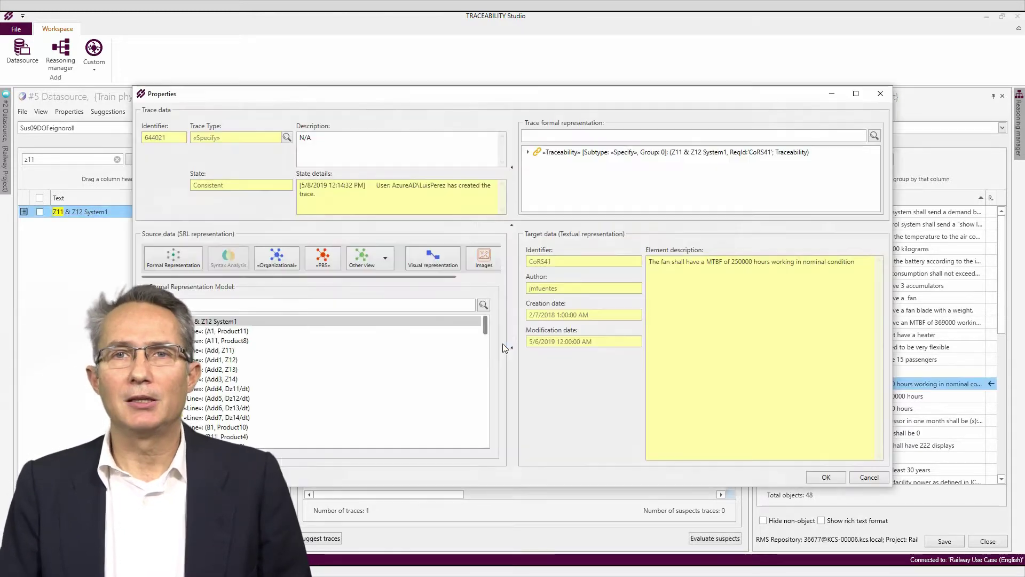
left_click(483, 258)
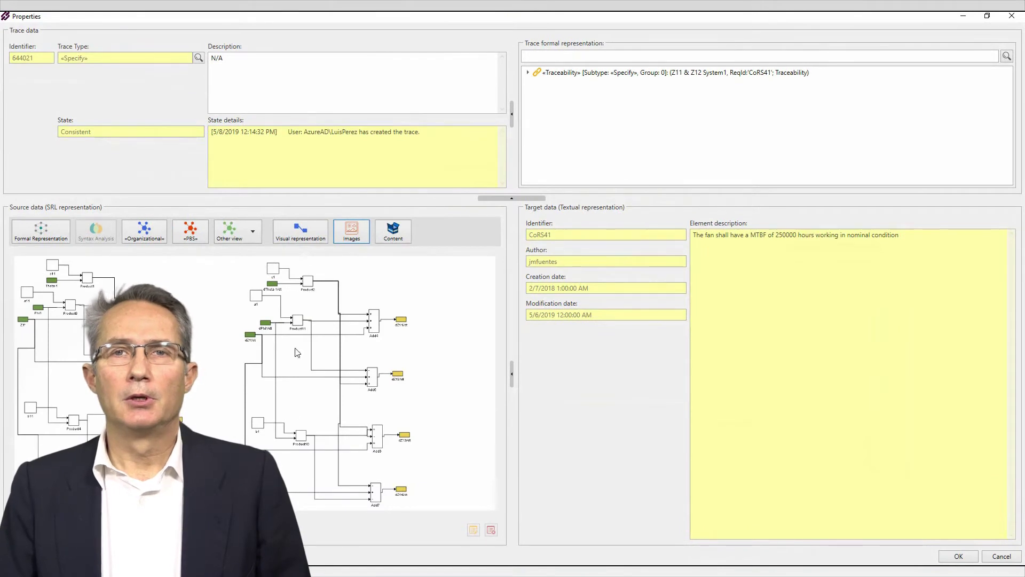
left_click(900, 242)
left_click(62, 60)
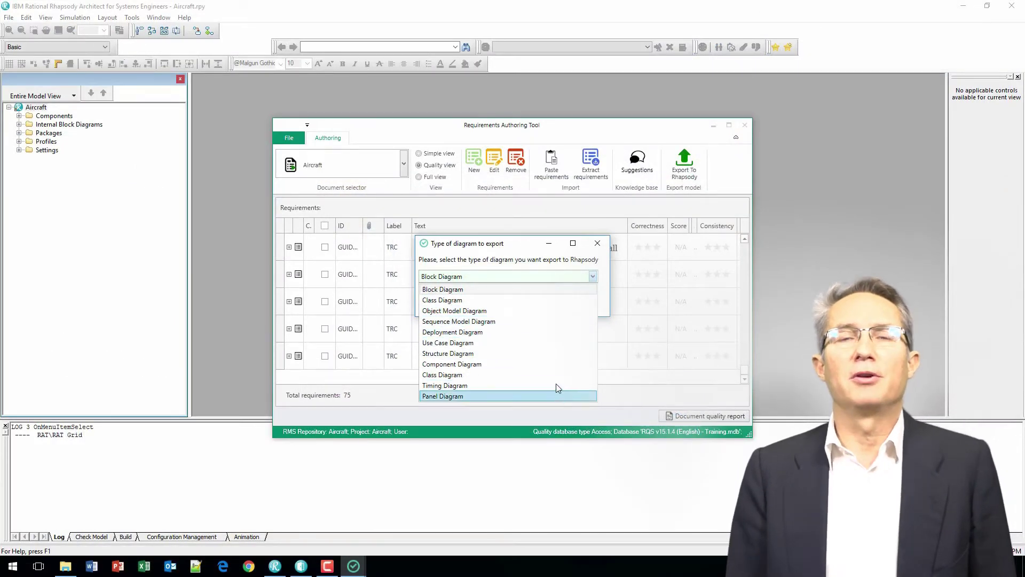
Export the Aircraft requirements to Rhapsody as a Block Diagram and close the authoring tool
left_click(495, 290)
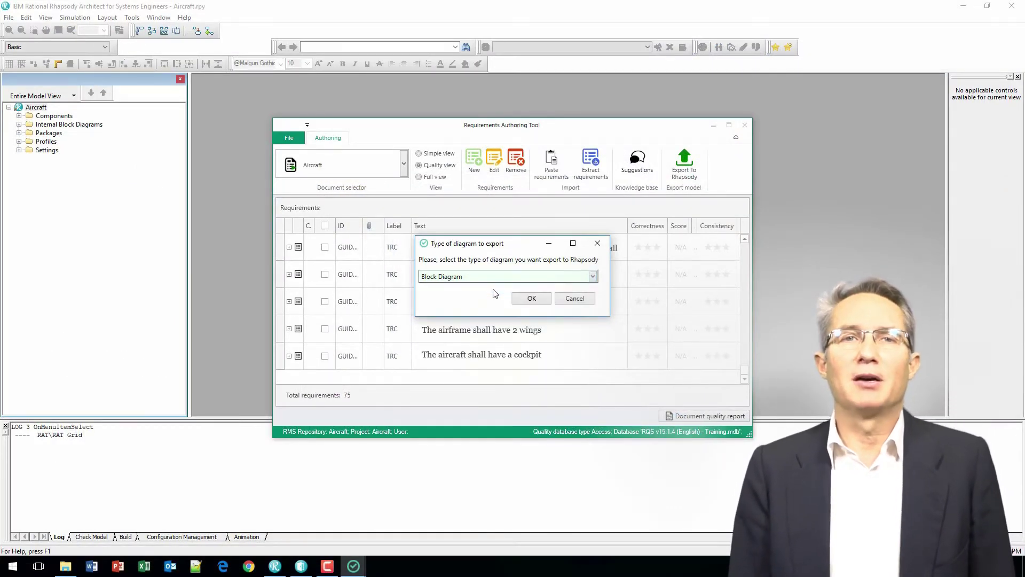
left_click(534, 300)
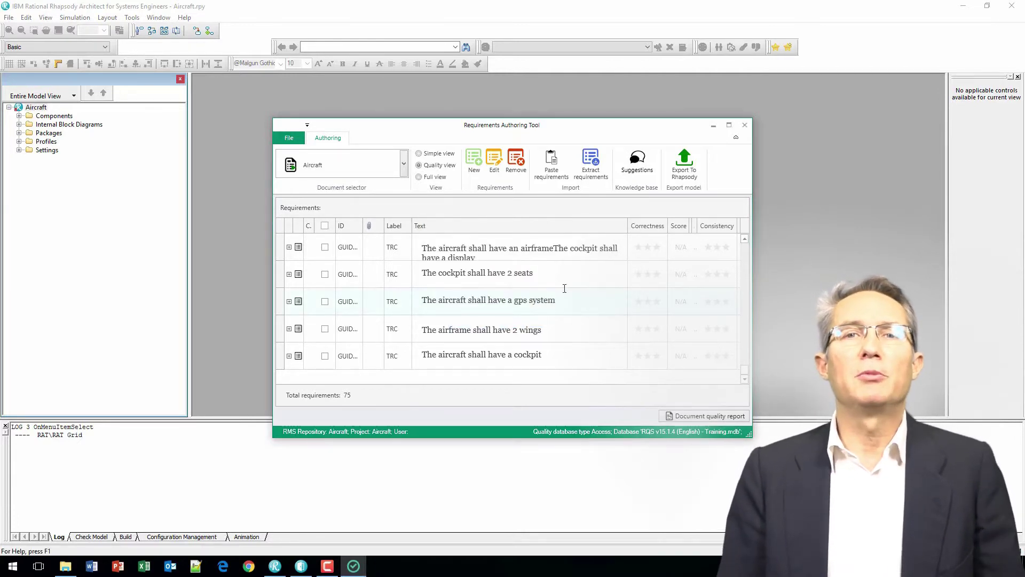
left_click(745, 126)
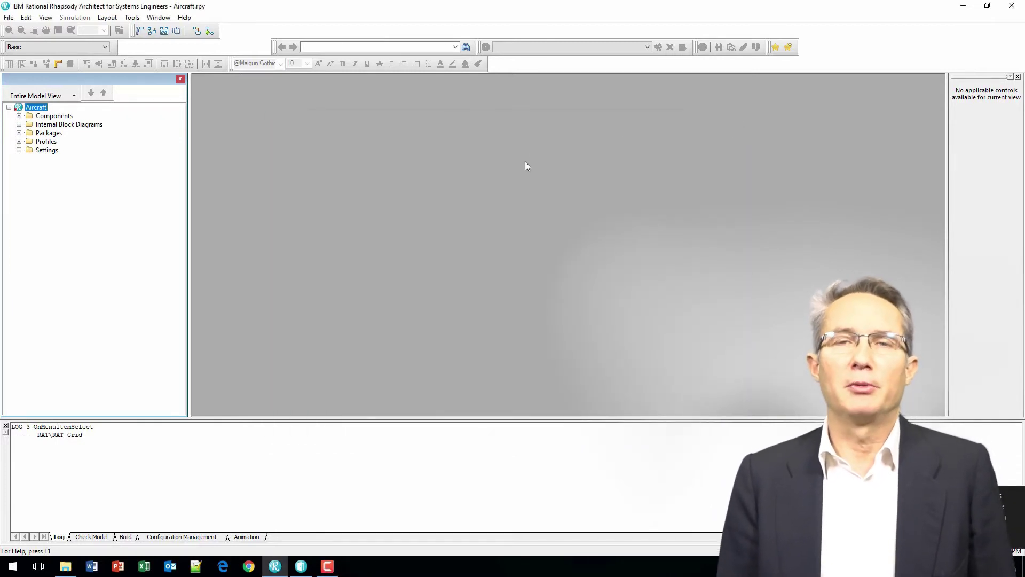
Open the SystemDesignReq block definition diagram from the Packages tree, maximized
left_click(19, 133)
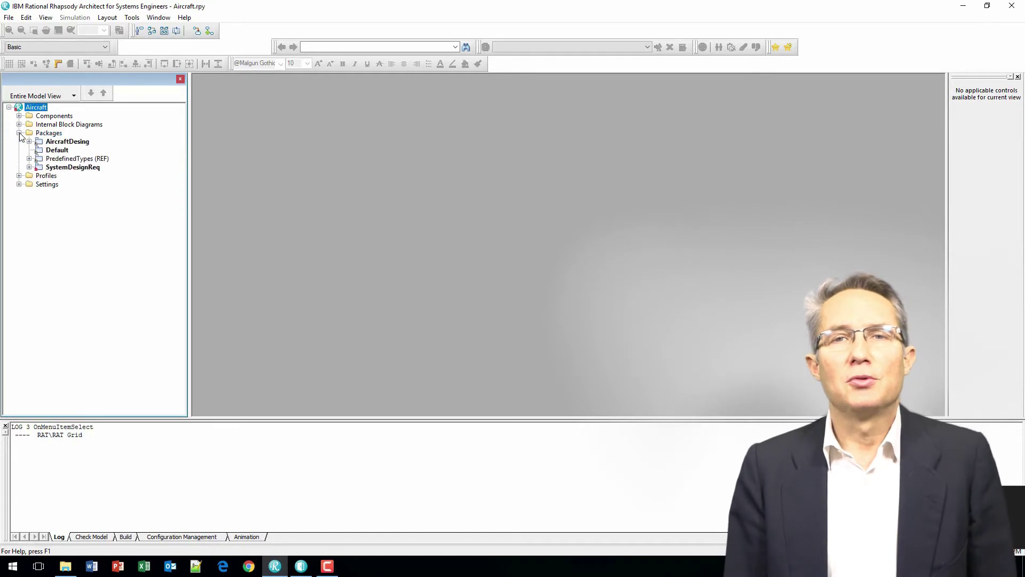
left_click(29, 168)
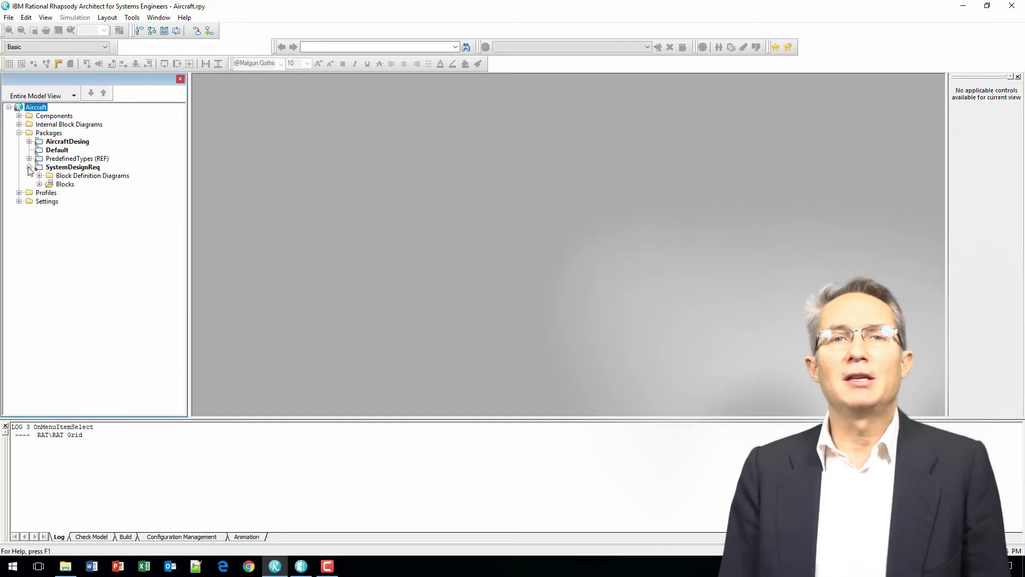
left_click(39, 175)
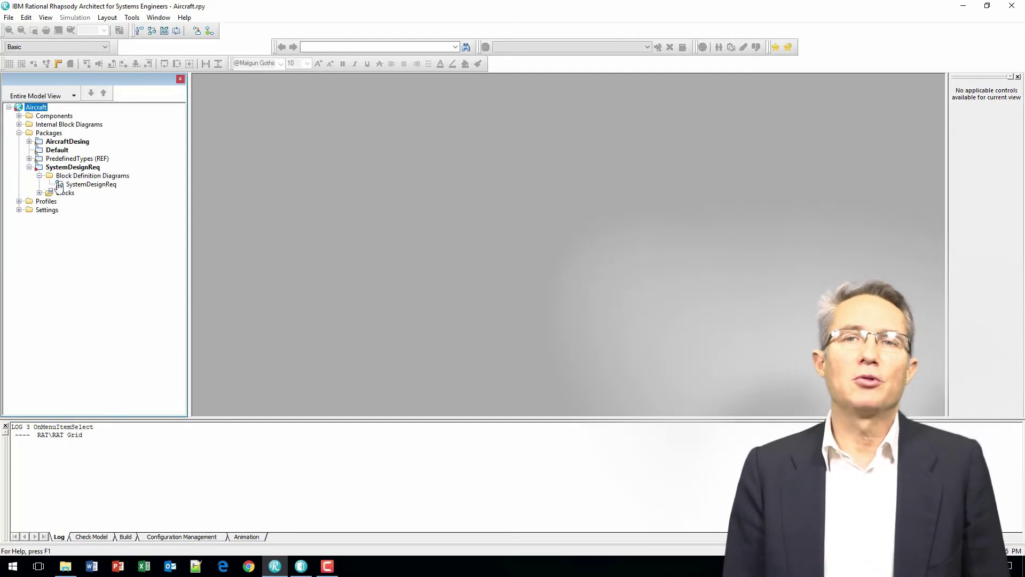
double_click(62, 184)
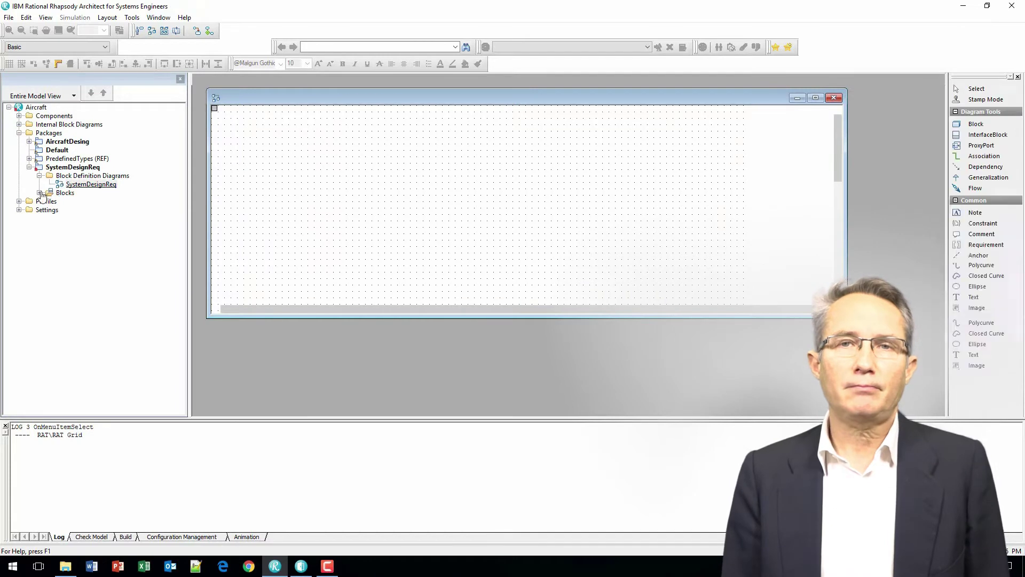
left_click(39, 193)
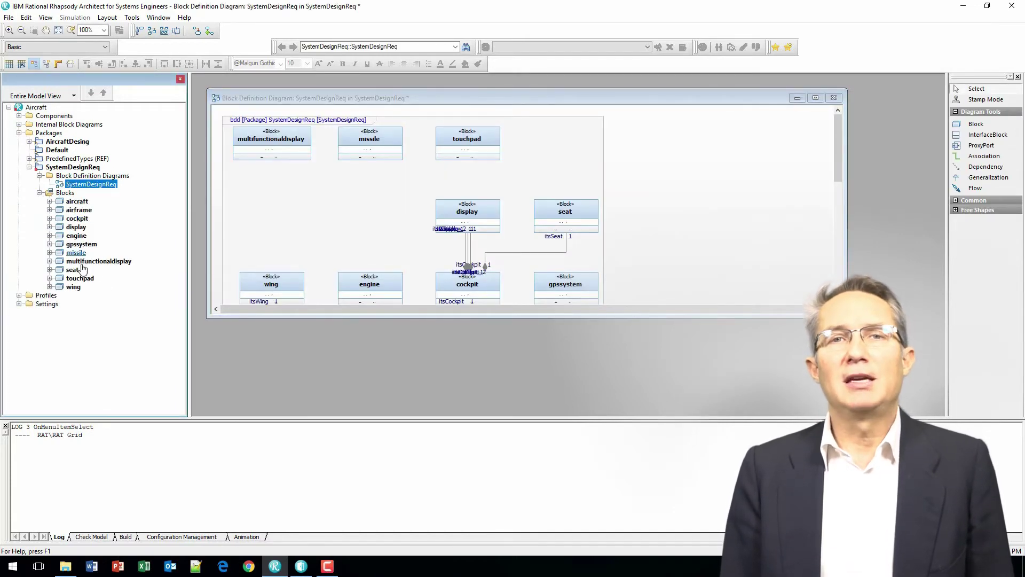
left_click(816, 98)
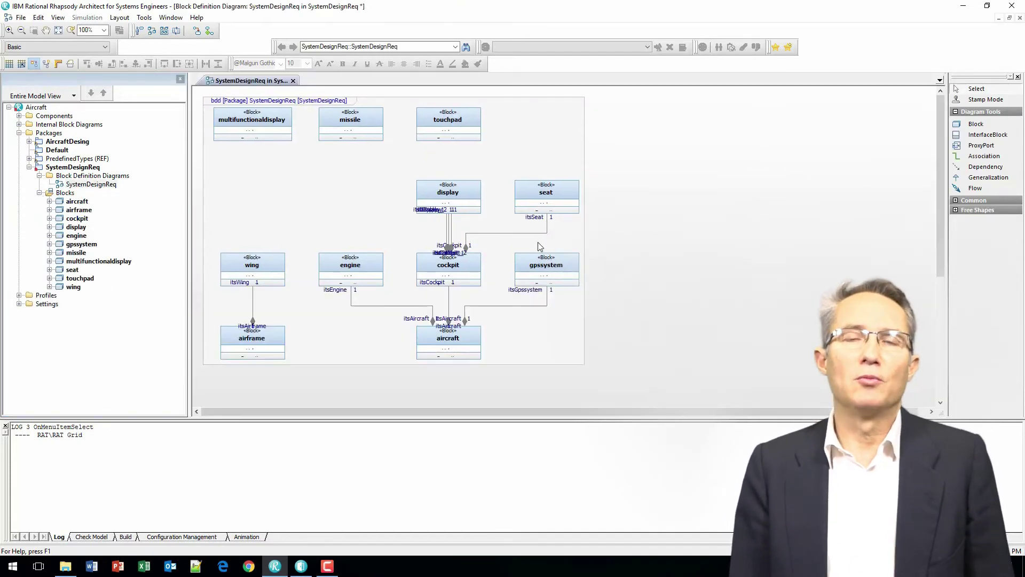
Move the display block up and enlarge it to reveal its size and weight values
left_click(453, 199)
left_click_drag(442, 186, 442, 175)
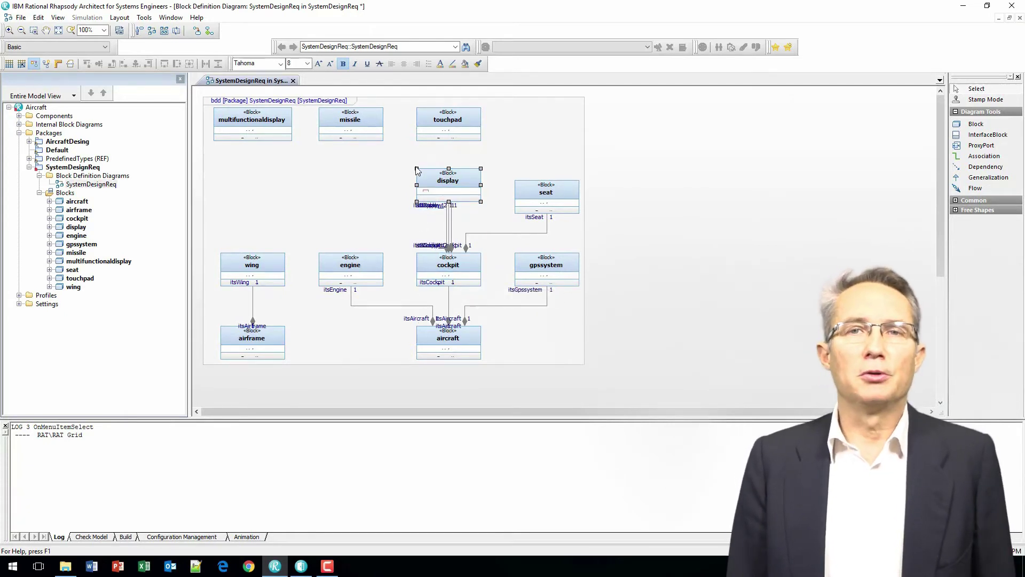
left_click_drag(416, 167, 395, 144)
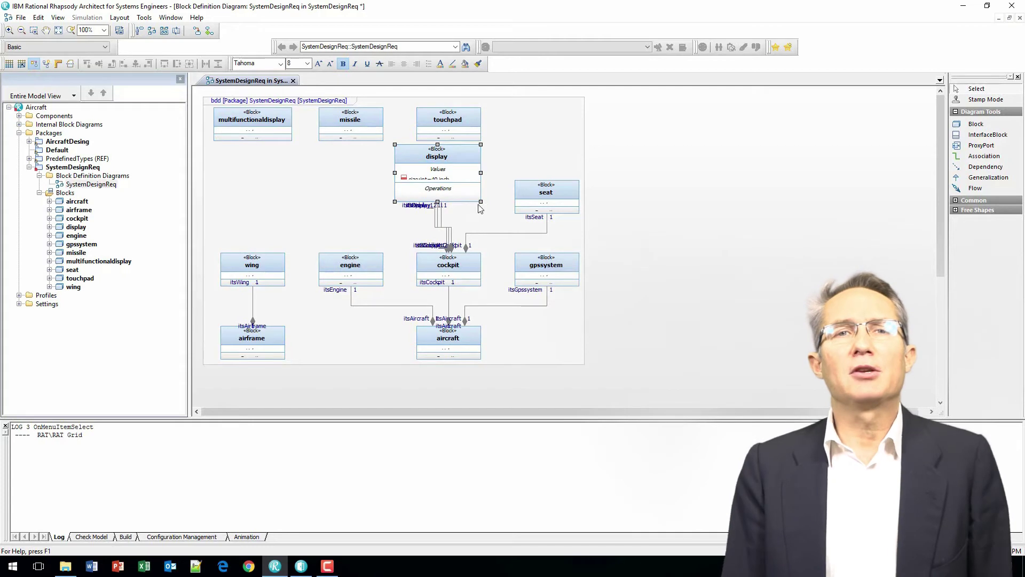
left_click_drag(480, 201, 489, 226)
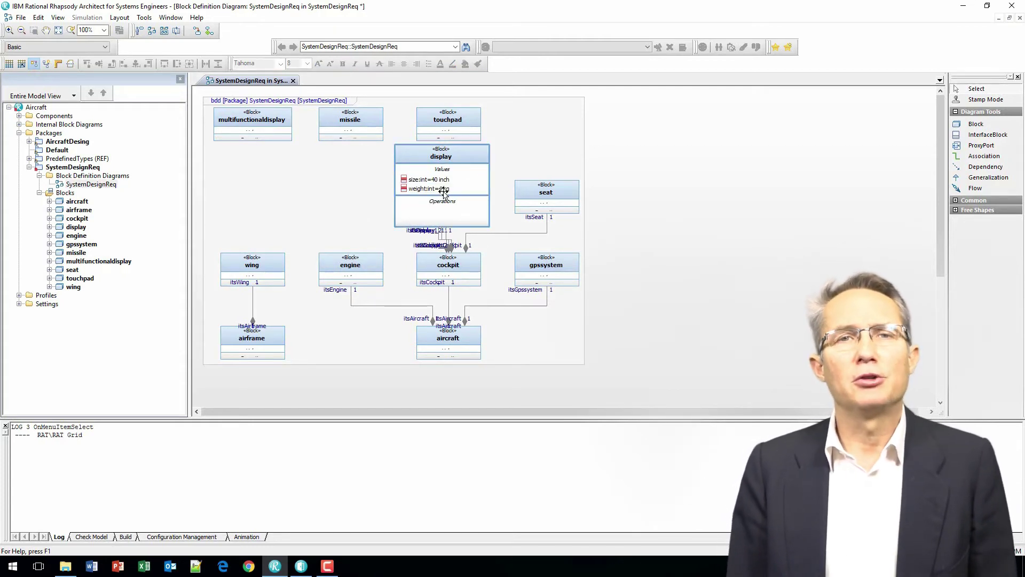
left_click_drag(438, 188, 440, 197)
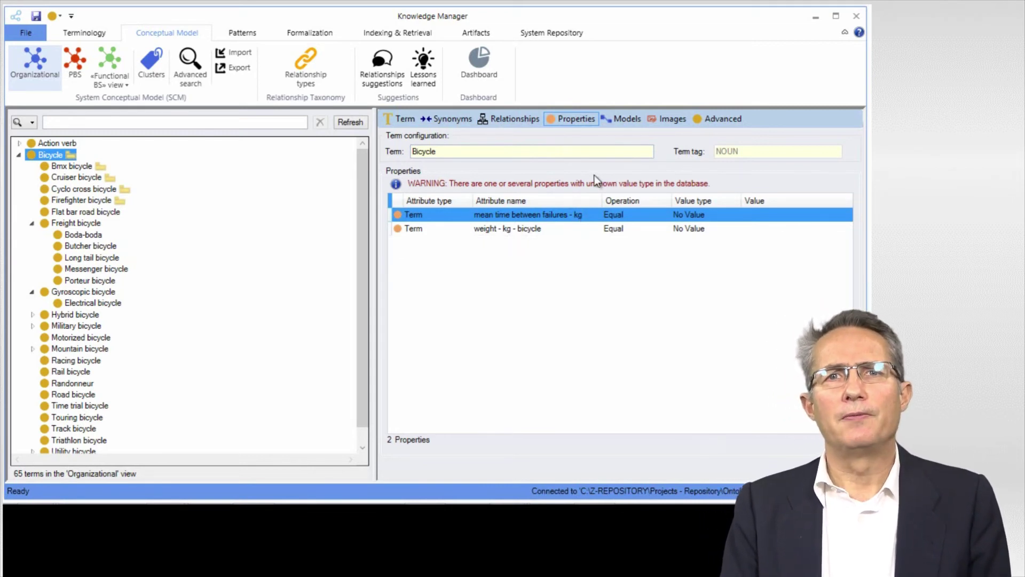
Browse the Bicycle term's models and images, including Bmx and Cruiser bicycles, then switch to PBS view
left_click(626, 119)
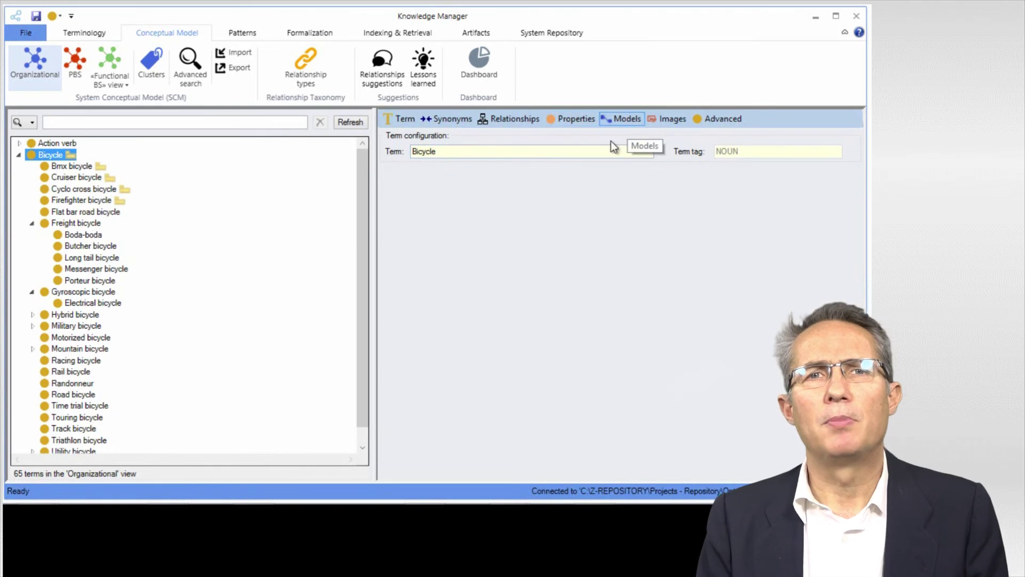
left_click(665, 119)
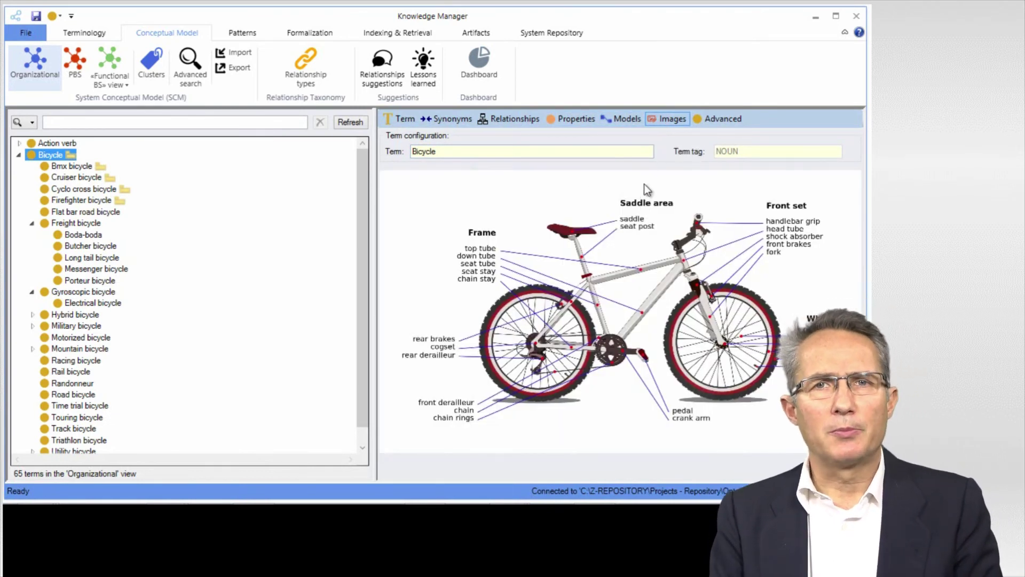
left_click(63, 166)
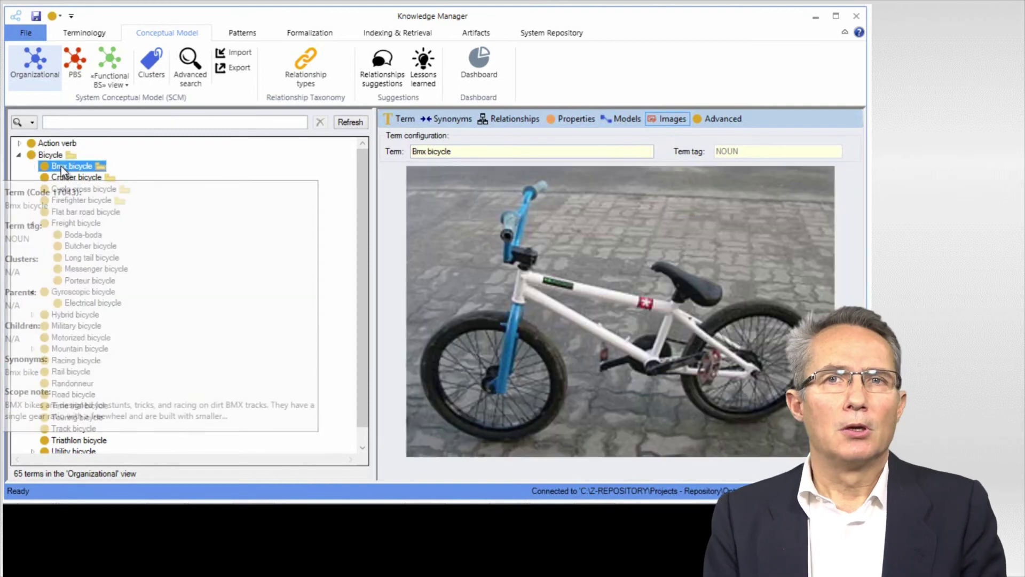
left_click(67, 178)
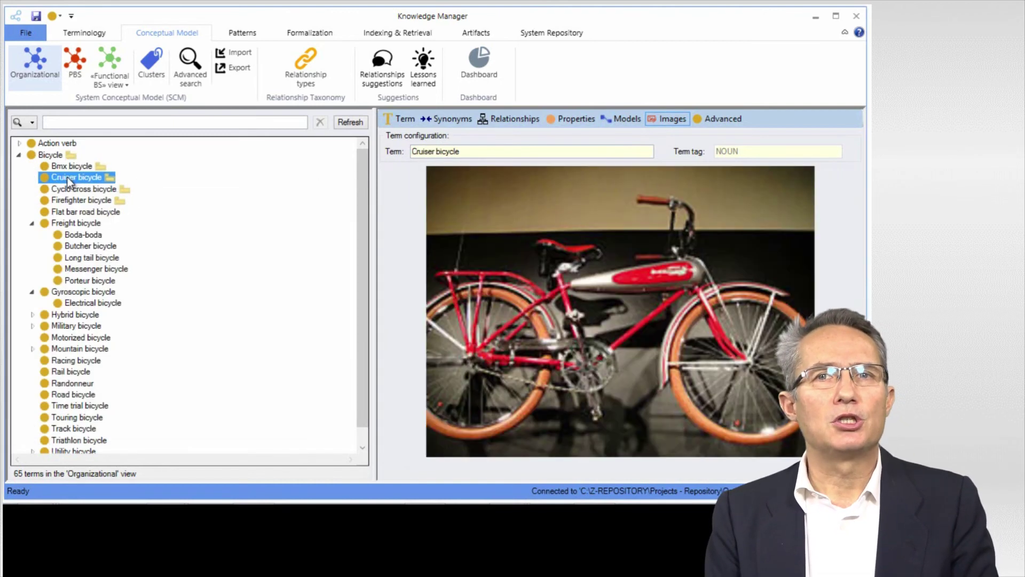
left_click(75, 59)
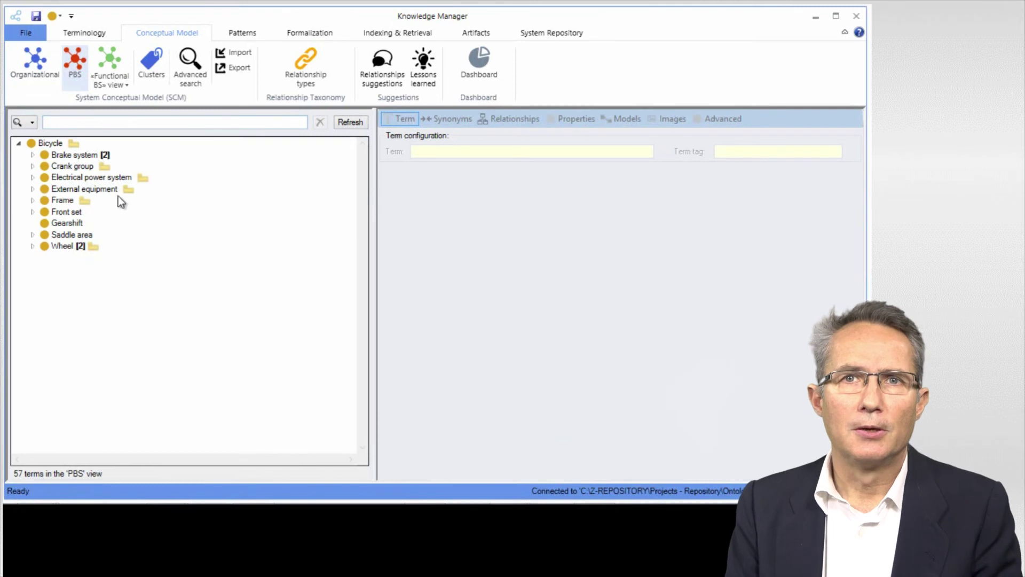
Show the Electrical power system term's UML sequence diagram and widen its diagram panel
mouse_move(64, 183)
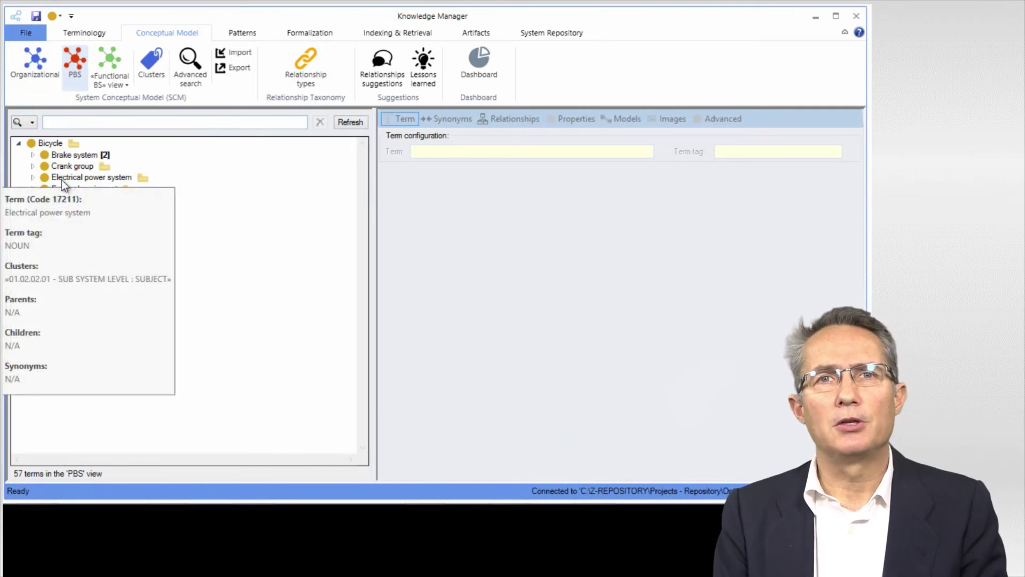
left_click(63, 178)
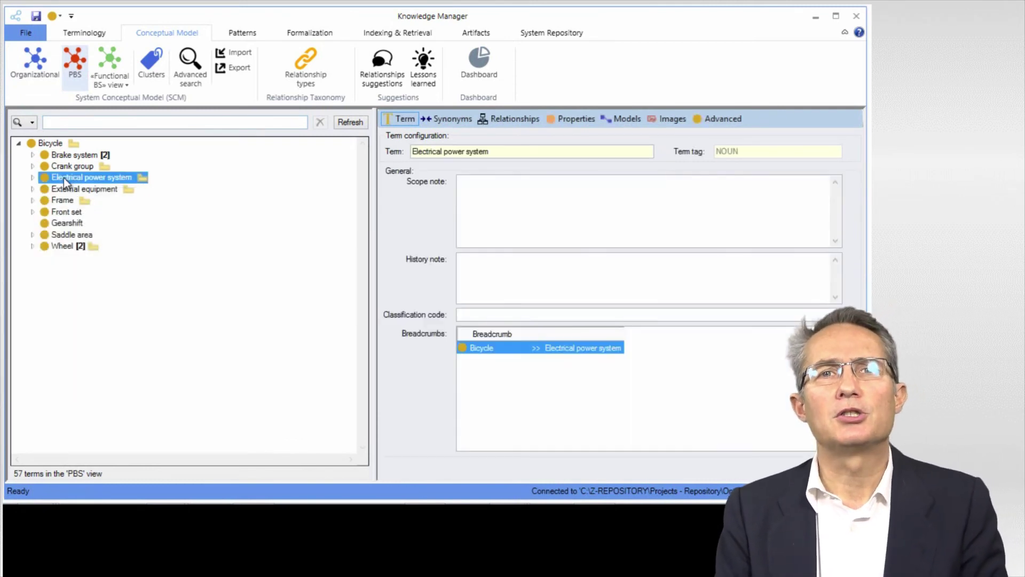
left_click(622, 118)
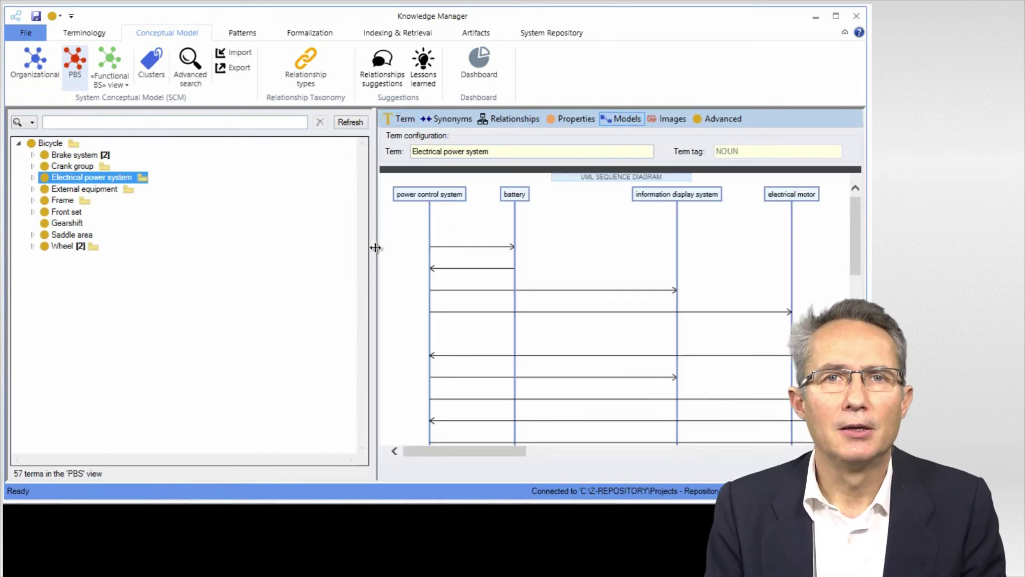
left_click_drag(376, 245, 244, 256)
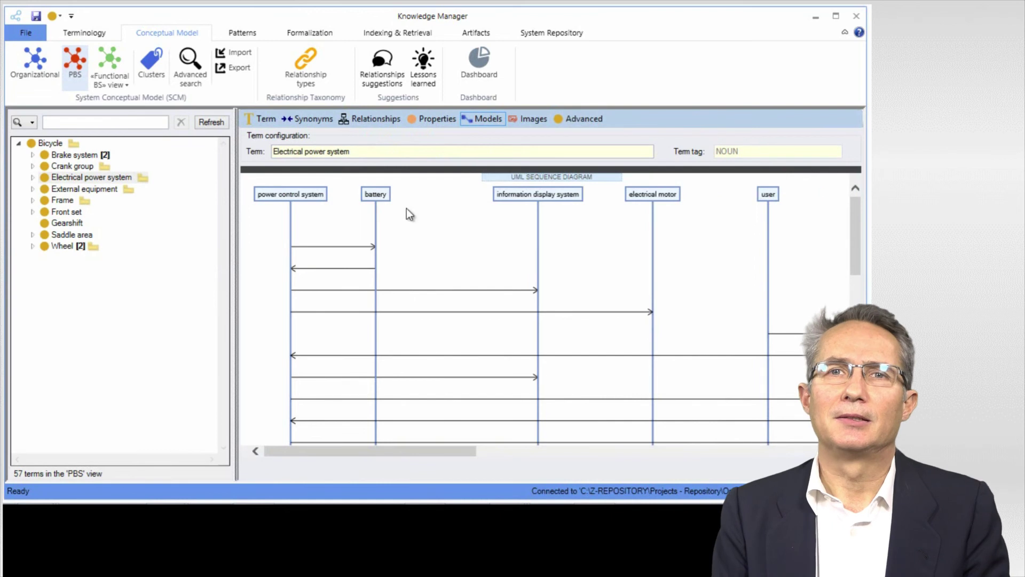